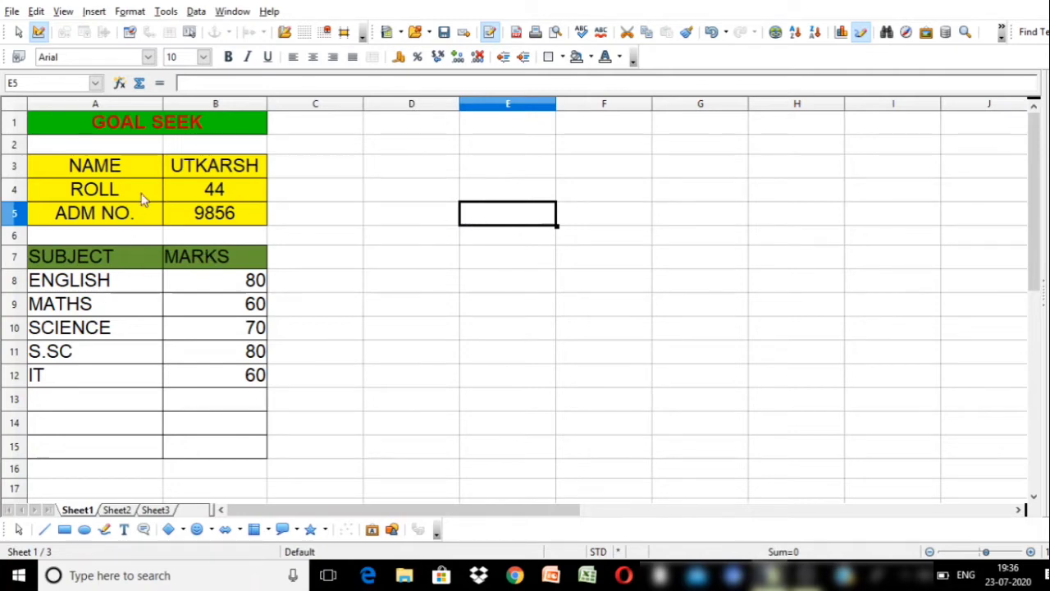
Step: Review the student detail labels in A3:A5 and the marks for each subject from ENGLISH to IT
click(122, 171)
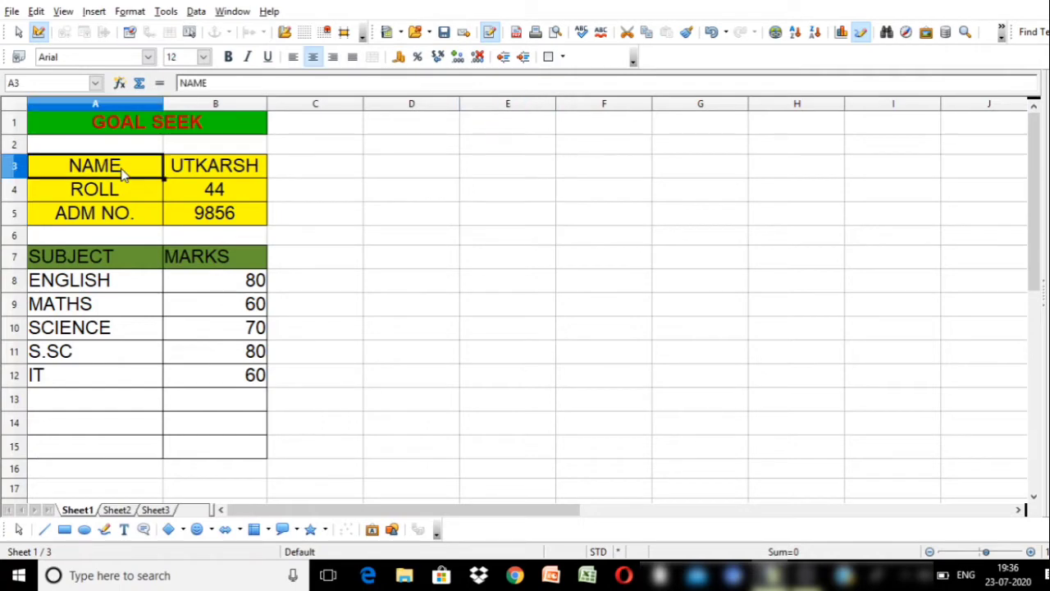
key(Down)
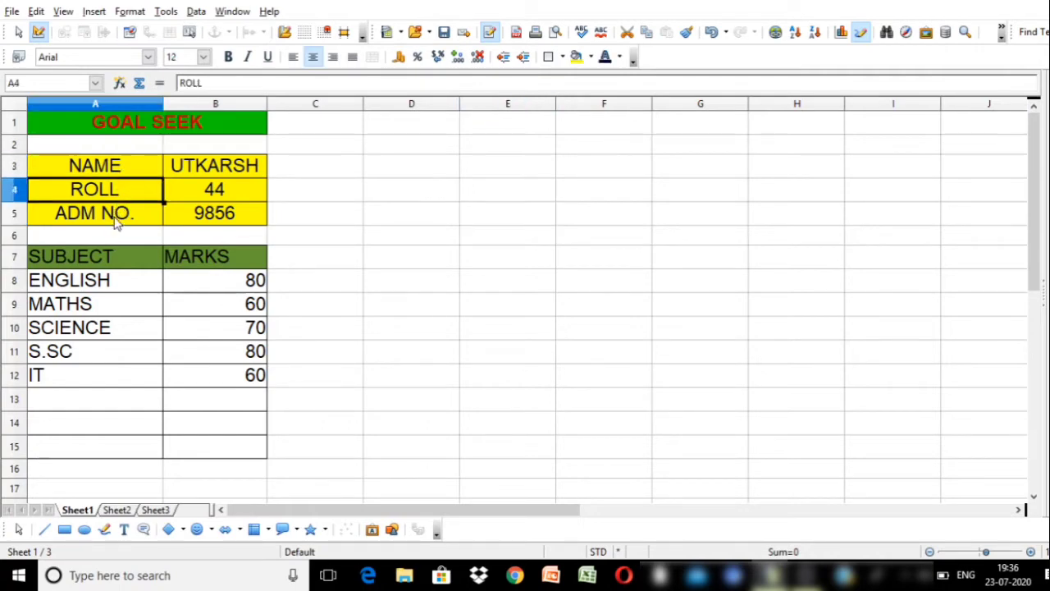
key(Down)
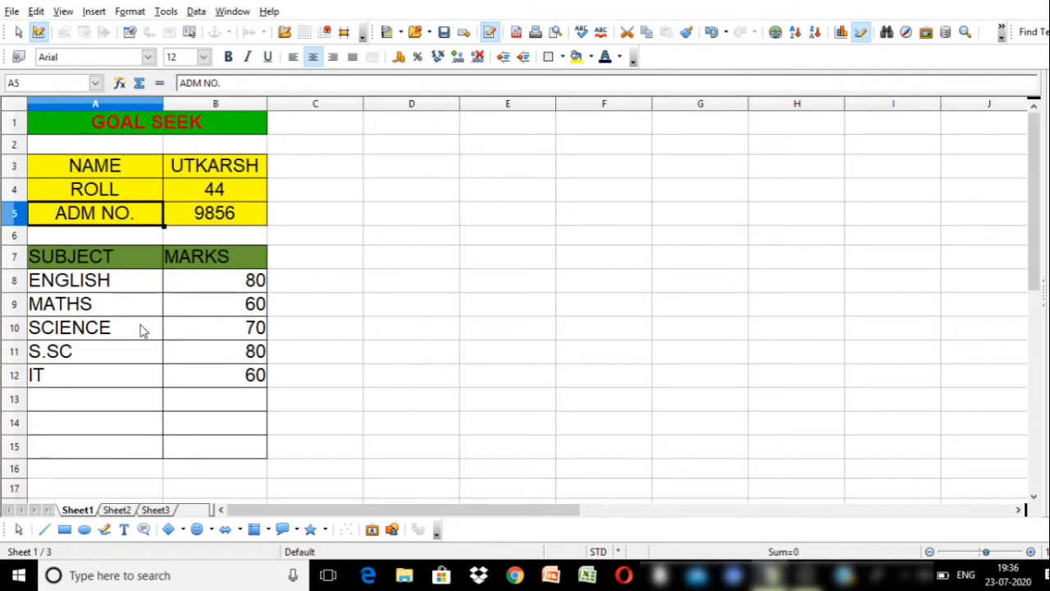
click(115, 283)
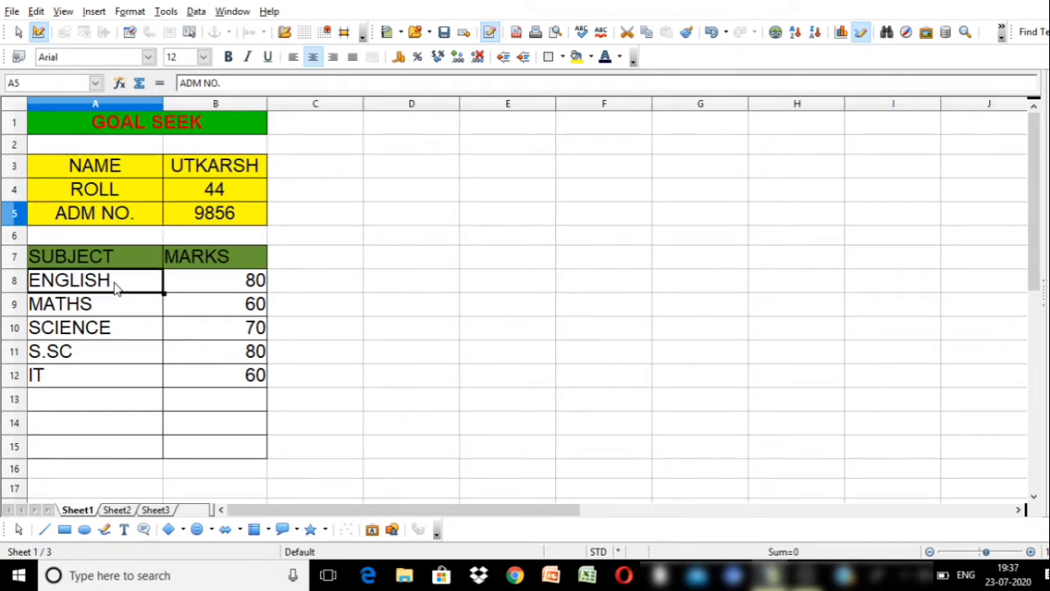
key(Tab)
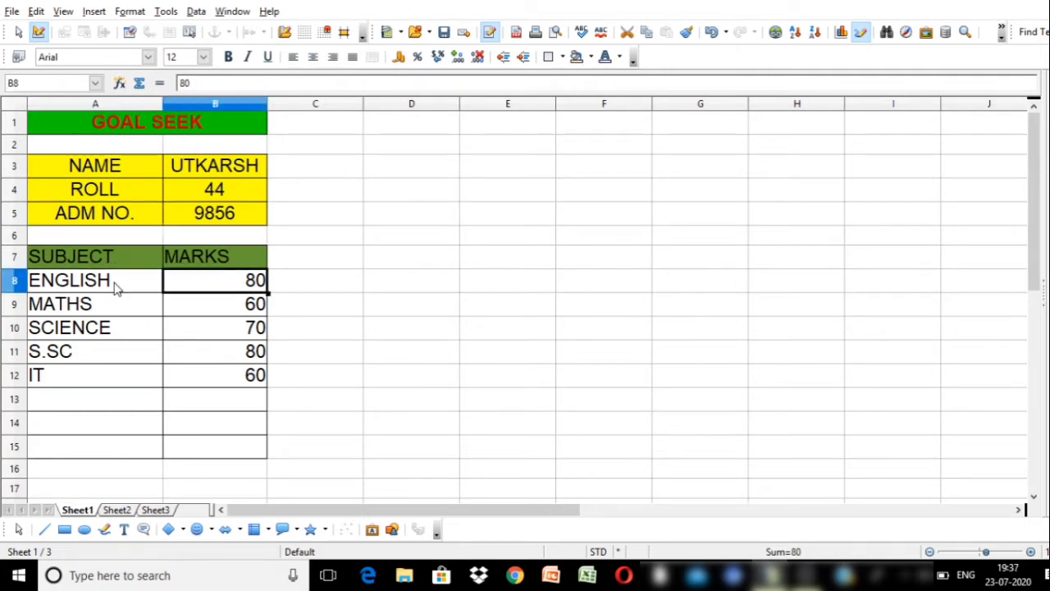
click(106, 308)
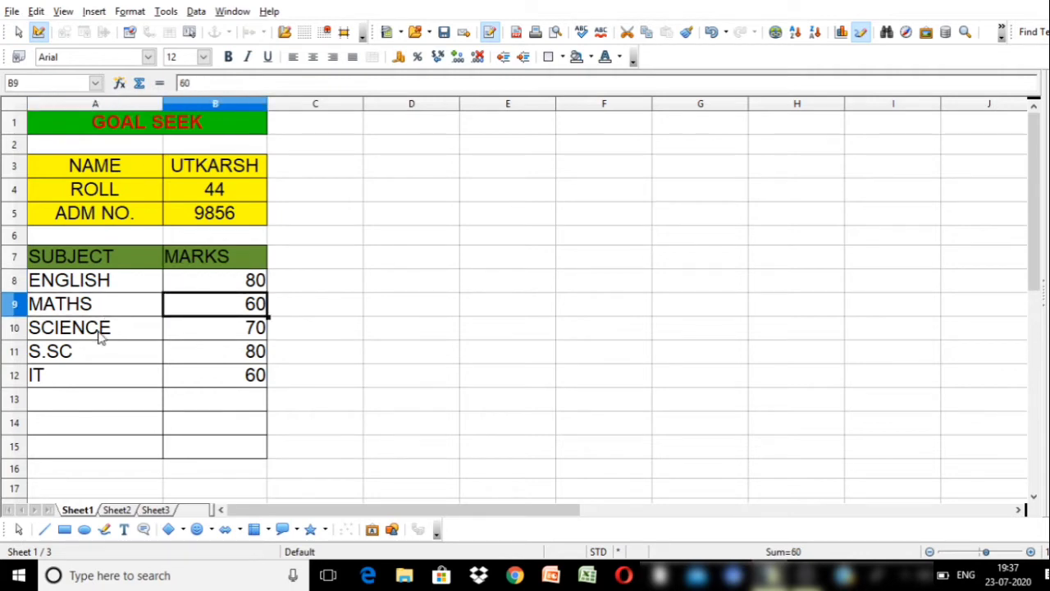
click(99, 338)
key(Tab)
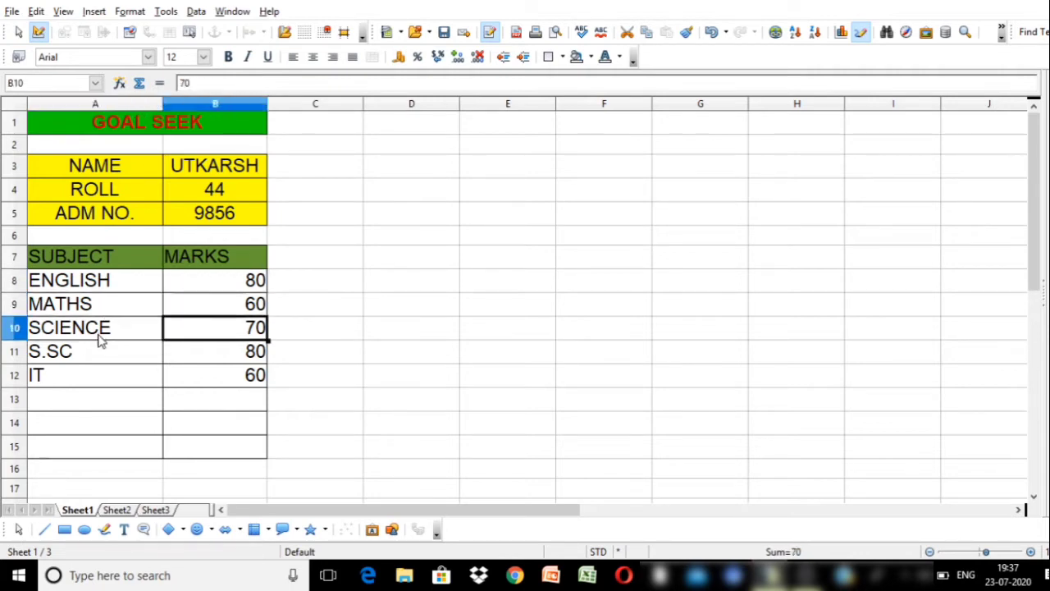
click(94, 359)
key(Tab)
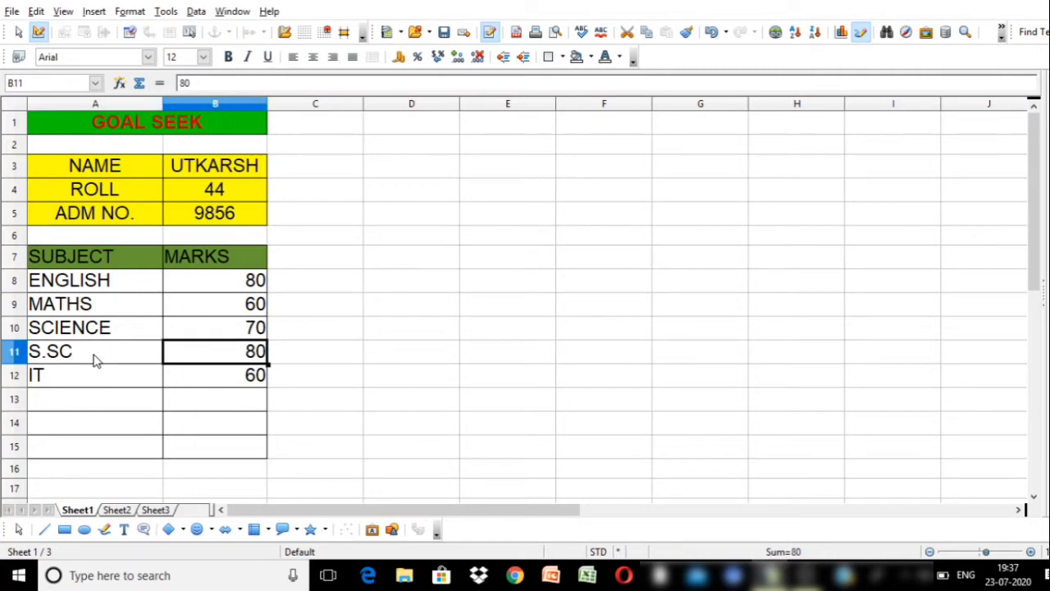
click(90, 376)
key(Tab)
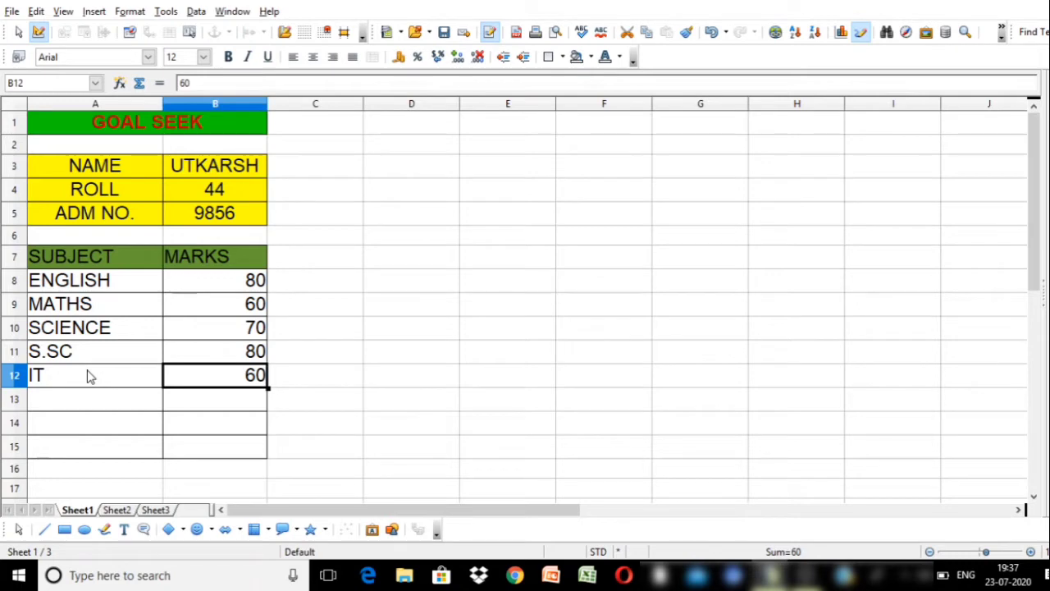
Step: Add the label TOTAL in A14 and total the five subject marks in B14 with =SUM(B8:B12)
click(71, 427)
text(TOTAL)
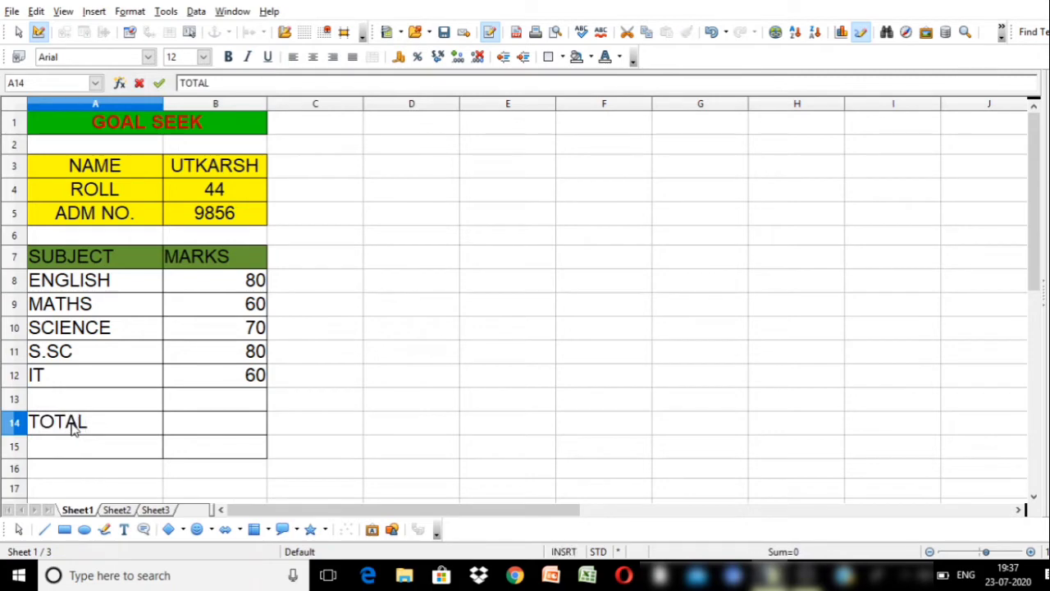
key(Tab)
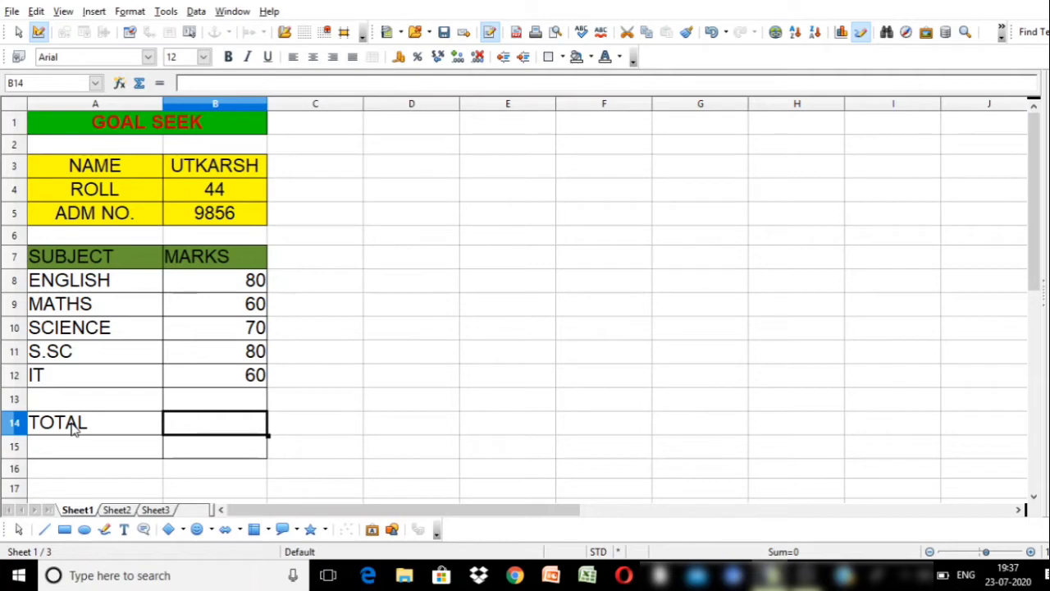
text(=S)
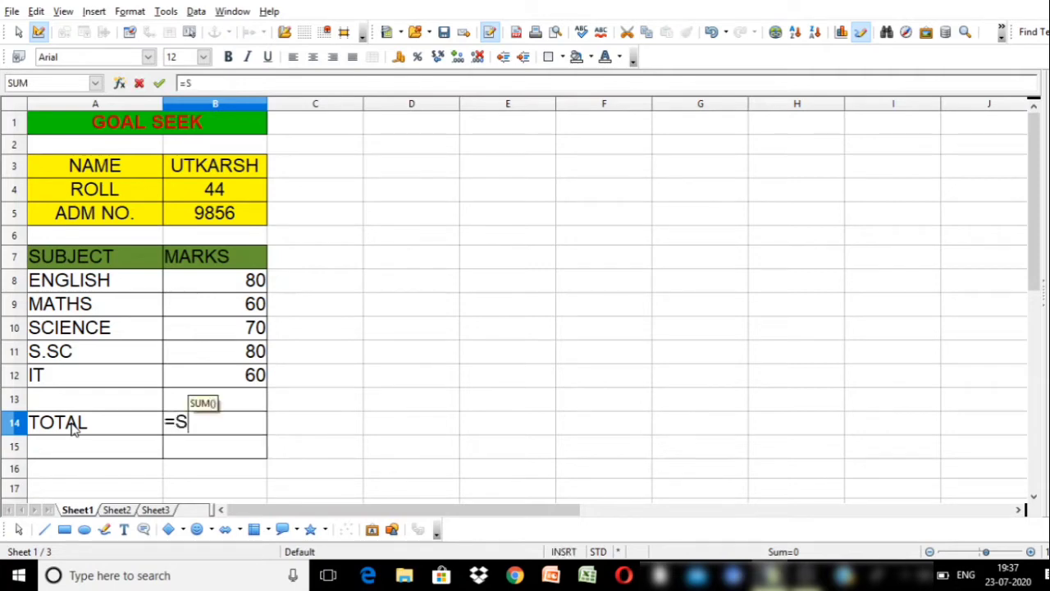
text(UM()
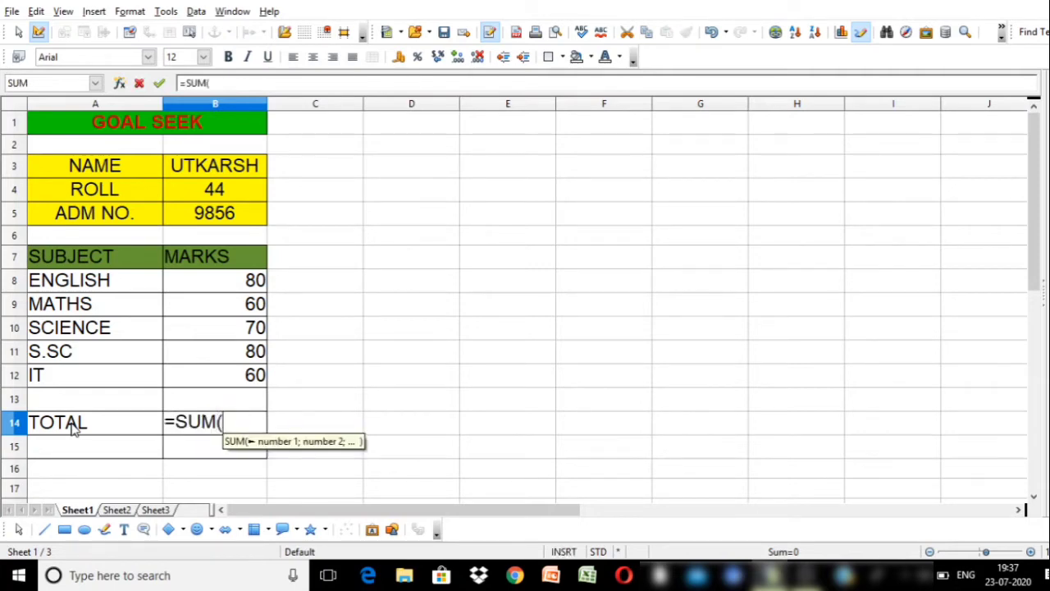
drag(223, 283, 240, 379)
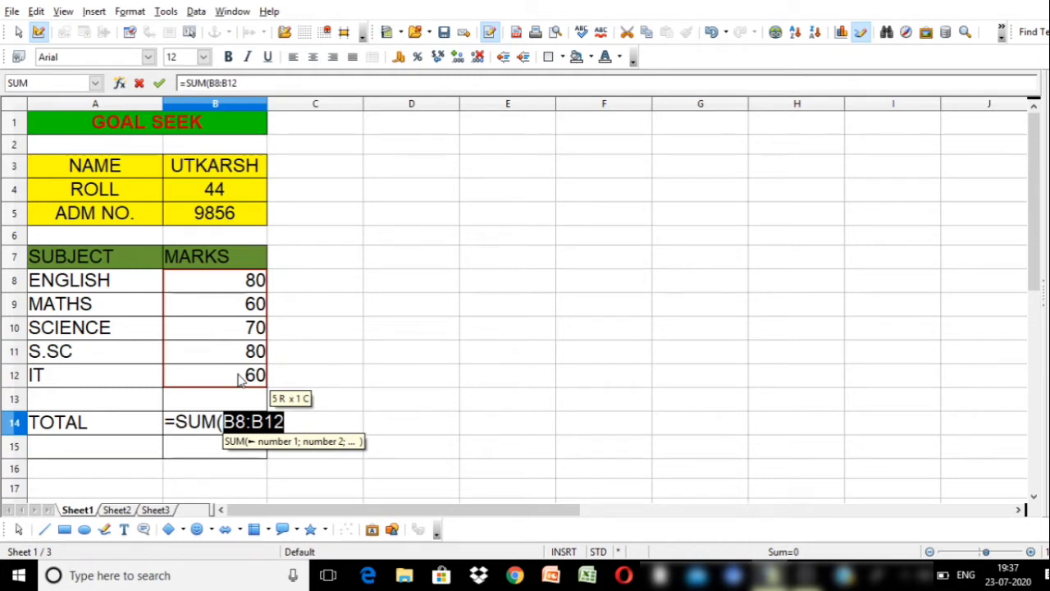
text())
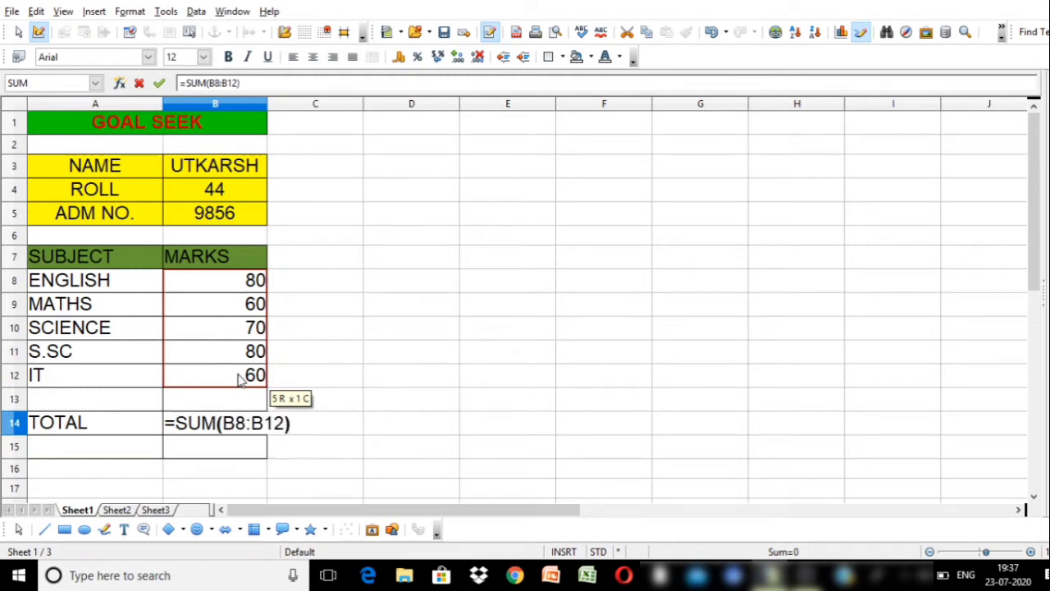
key(Return)
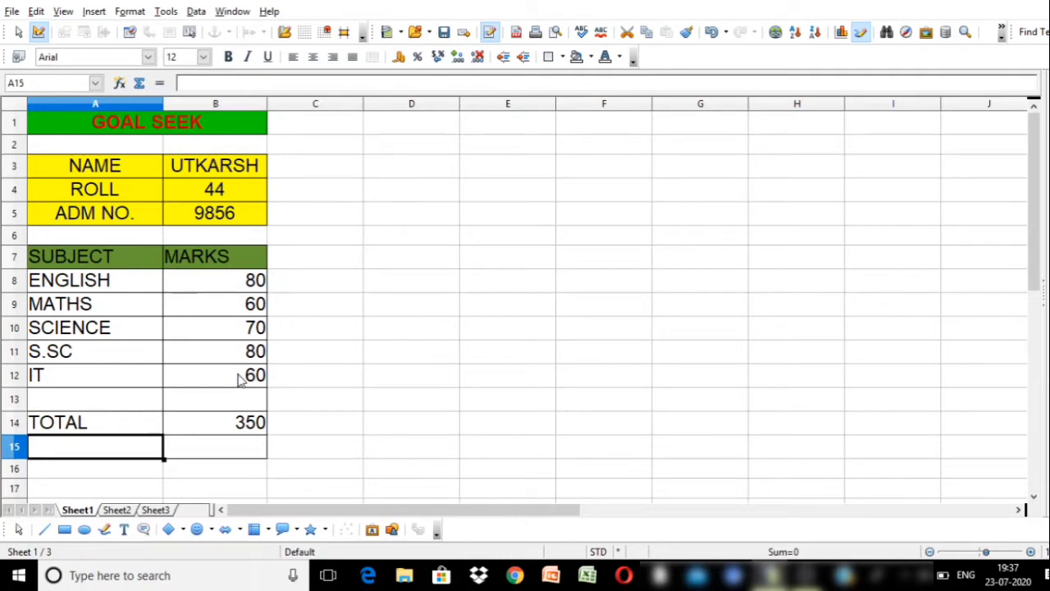
Step: Add the label PERCENTAGE in A15 and calculate it in B15 with the formula =B14/5
text(PERCE)
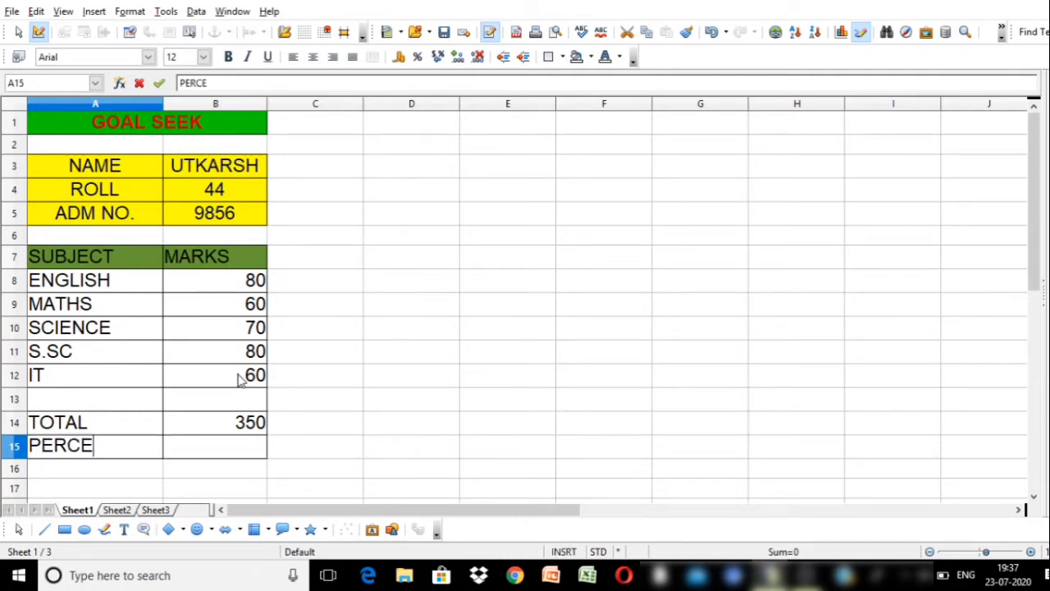
text(NTAGE)
key(Tab)
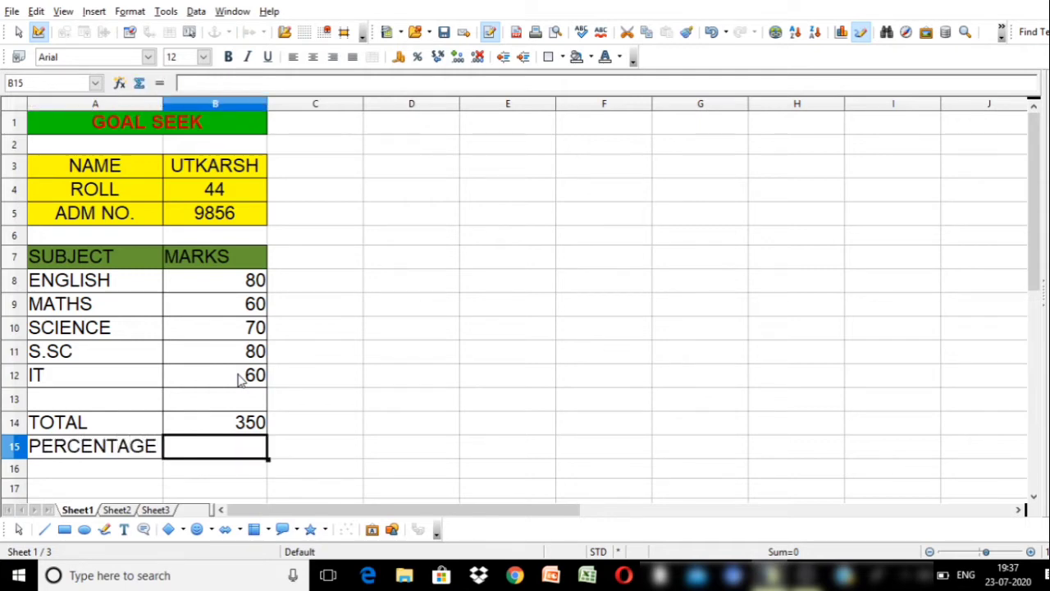
text(=)
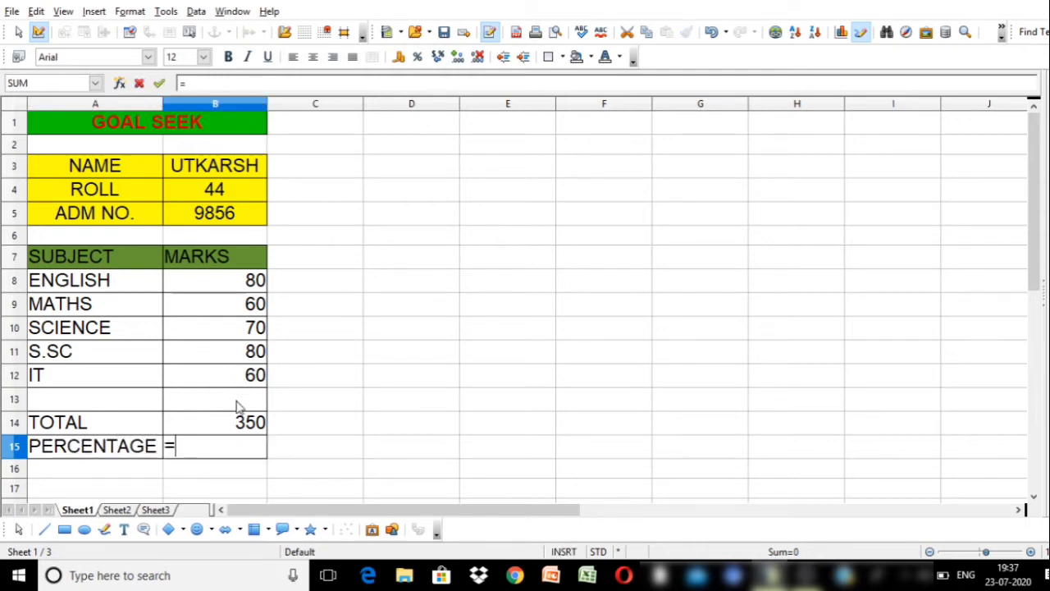
click(238, 422)
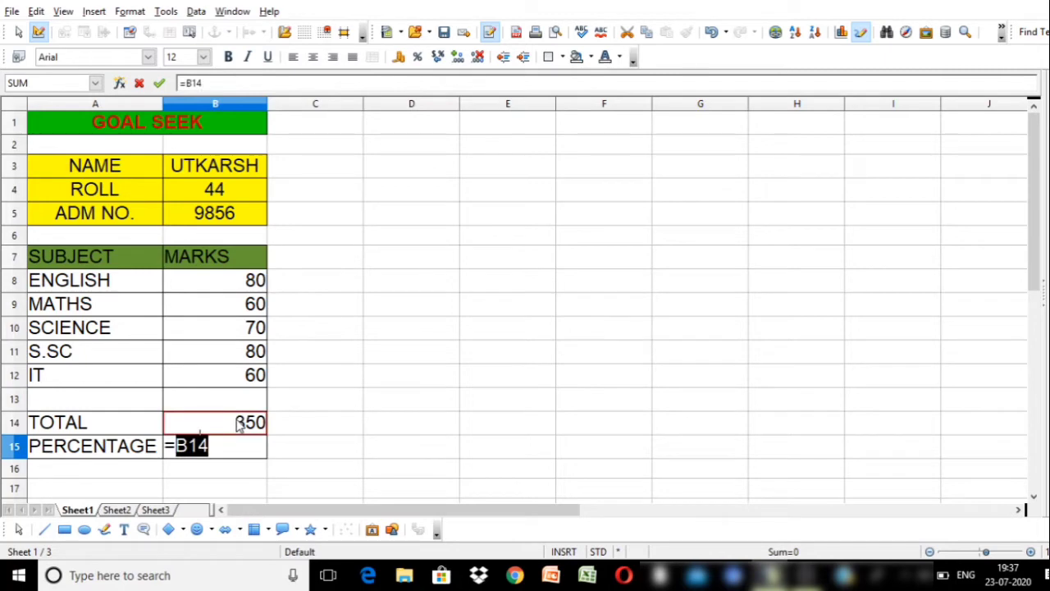
text(/)
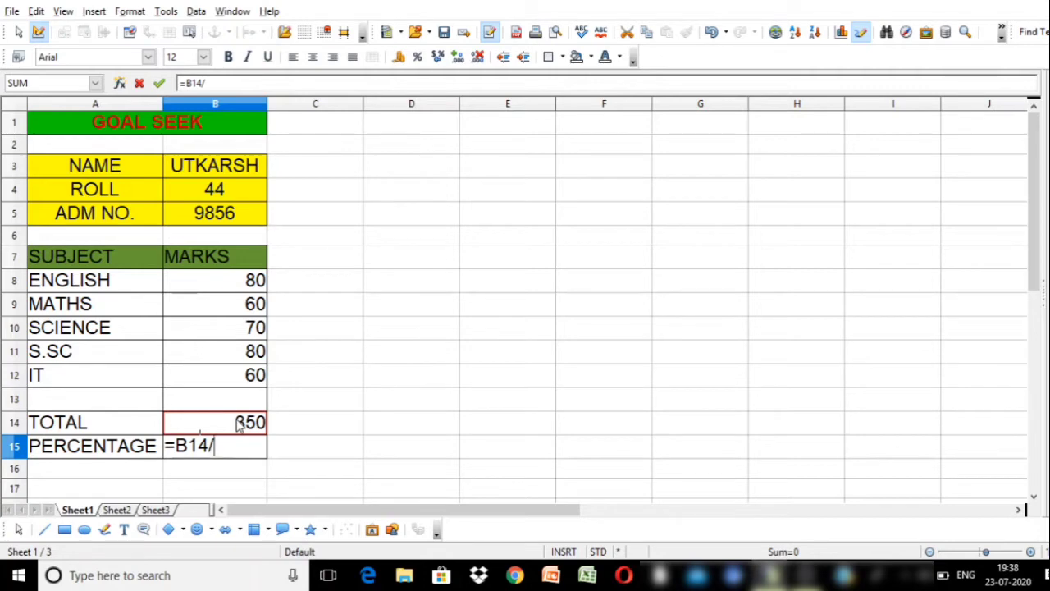
text(5)
key(Return)
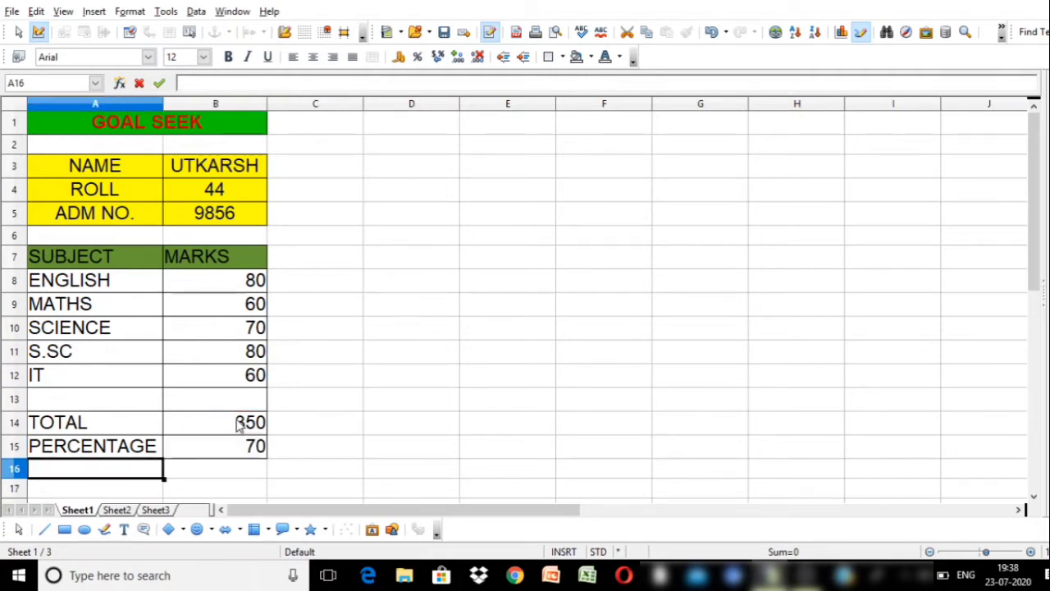
Step: Start a Goal Seek and set its formula cell to the percentage in B15
click(366, 383)
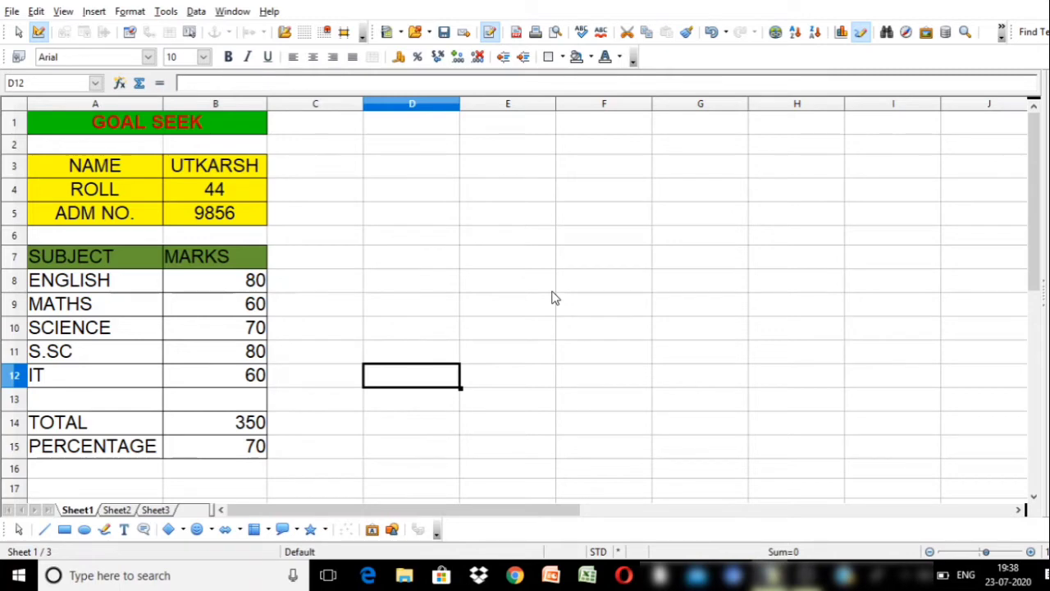
key(alt+t)
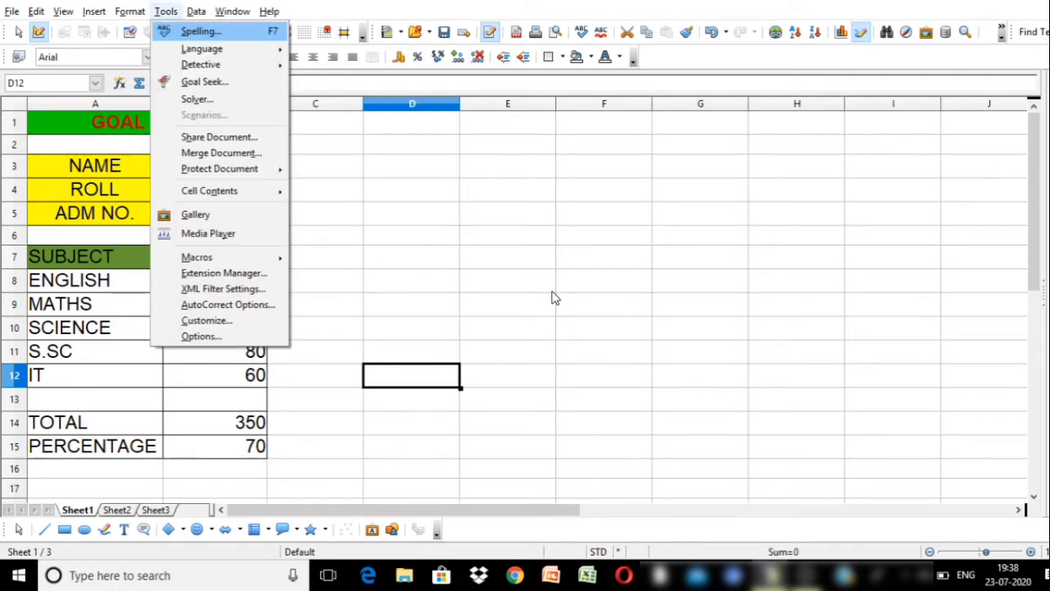
key(Right)
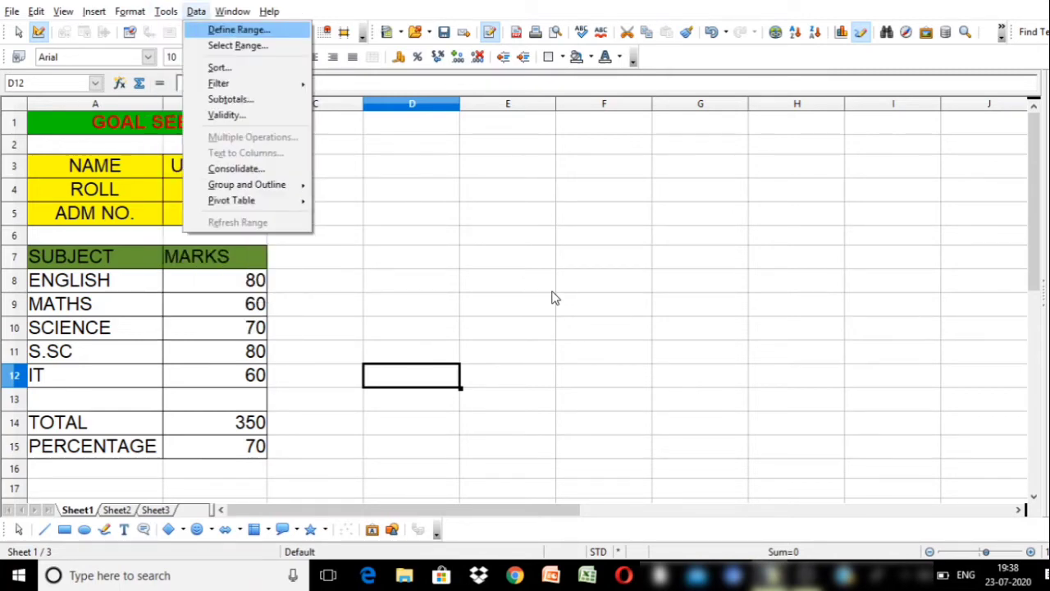
key(Left)
key(Down)
key(Down)
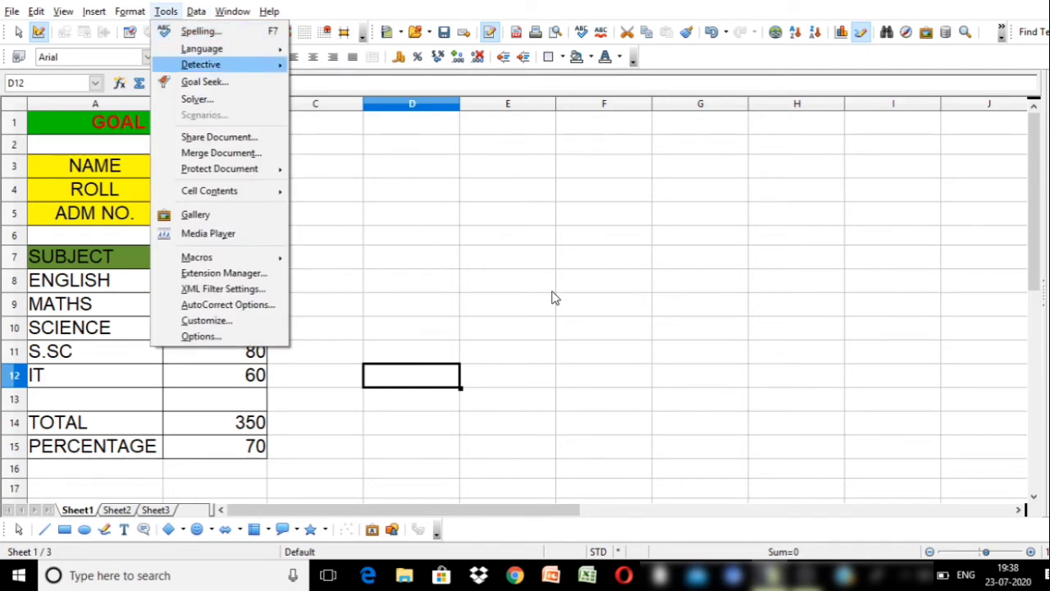
key(Down)
key(Return)
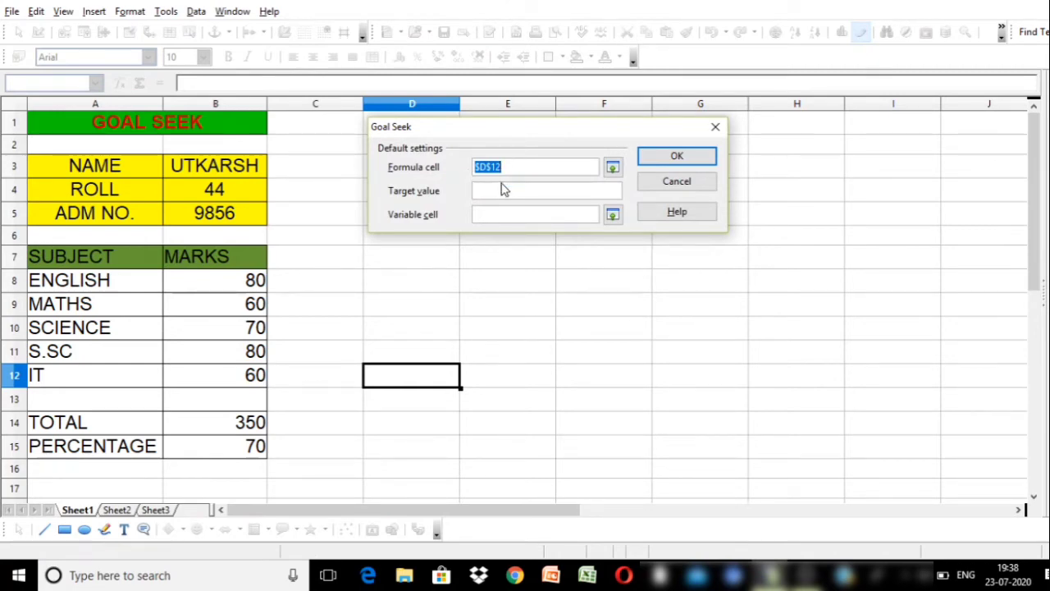
click(613, 169)
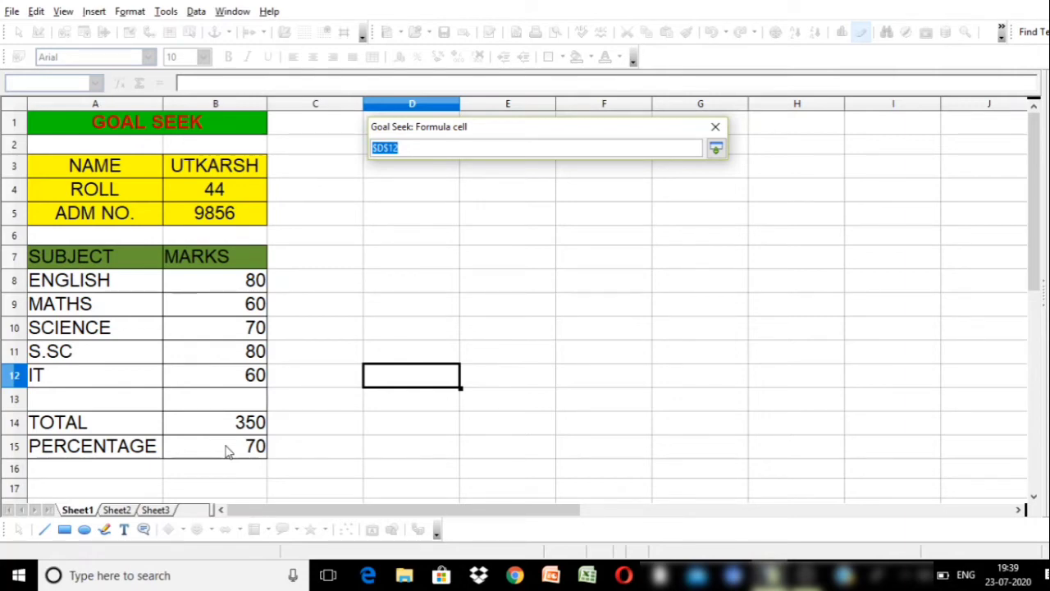
click(228, 450)
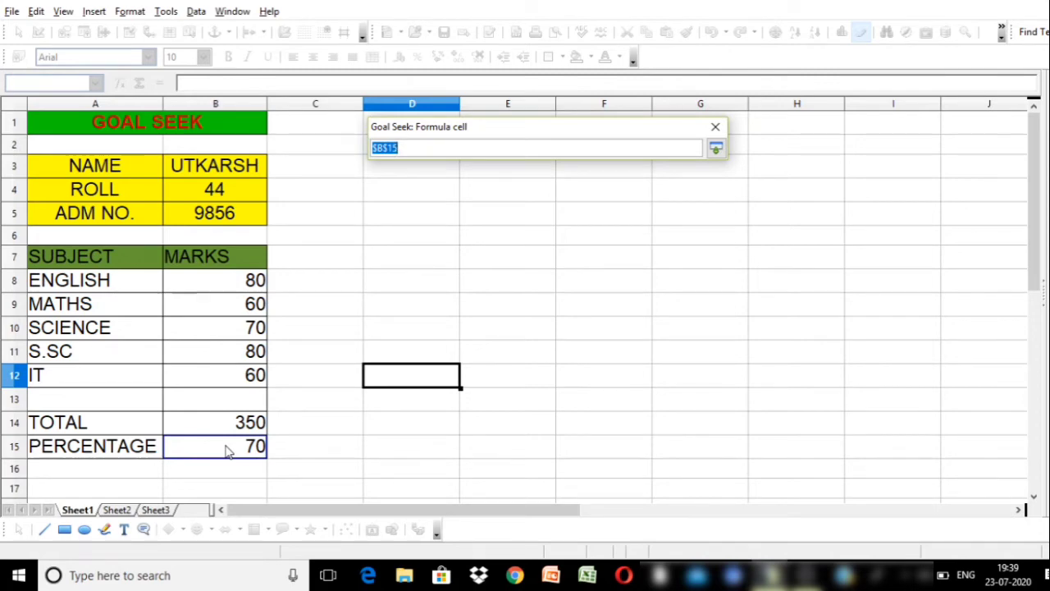
click(716, 150)
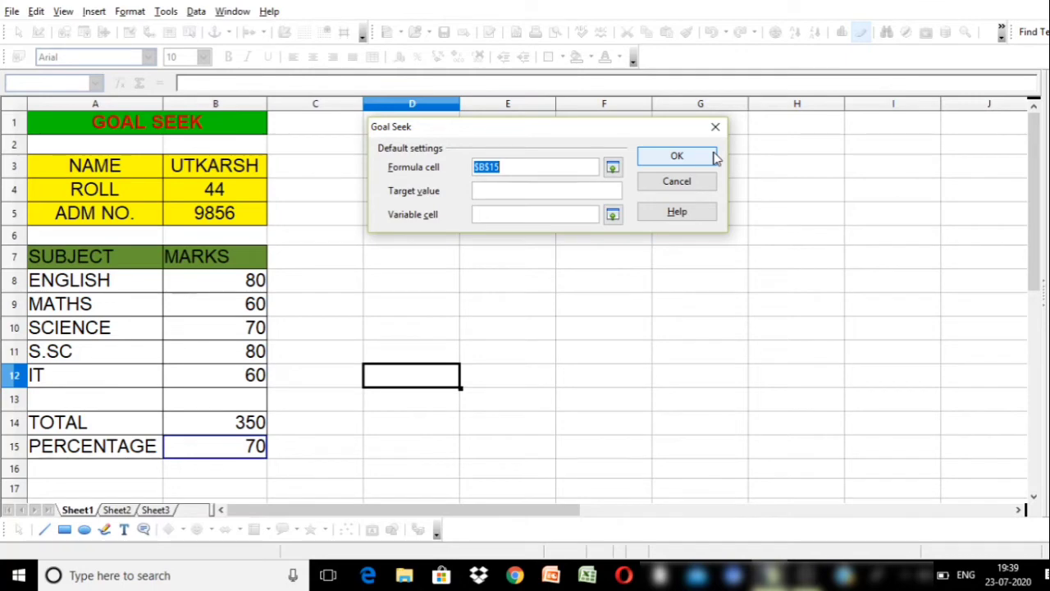
Step: Set the Goal Seek target value to 75 with the IT marks in B12 as the variable cell, and run it
click(504, 188)
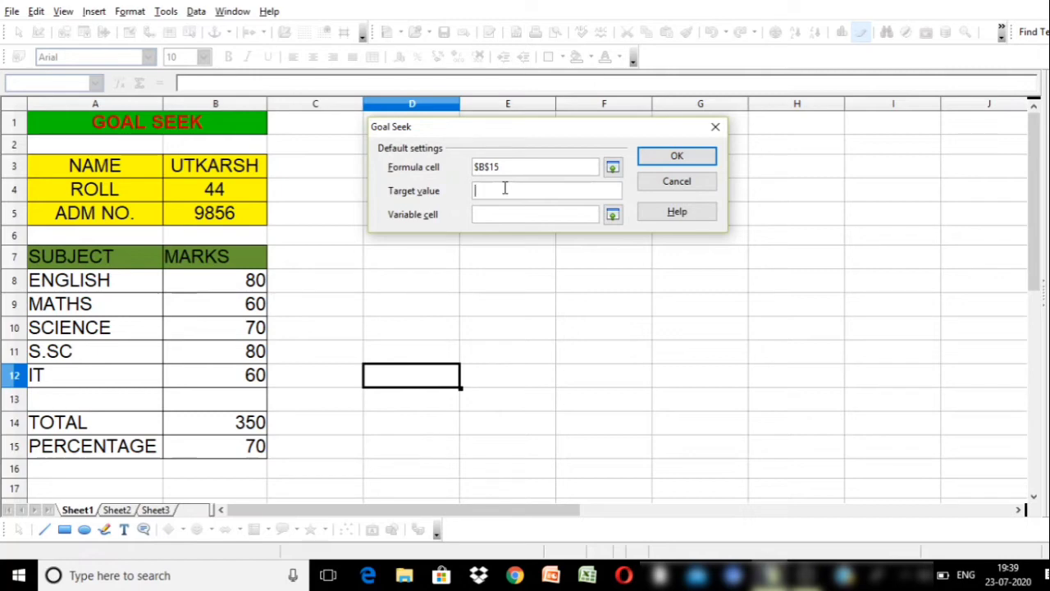
text(75)
click(613, 214)
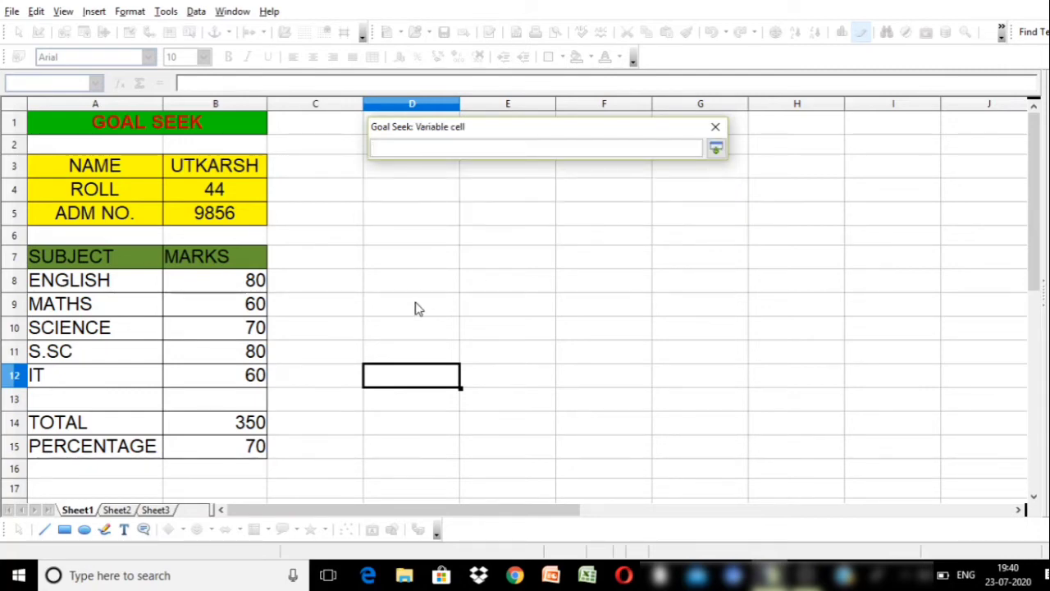
click(234, 376)
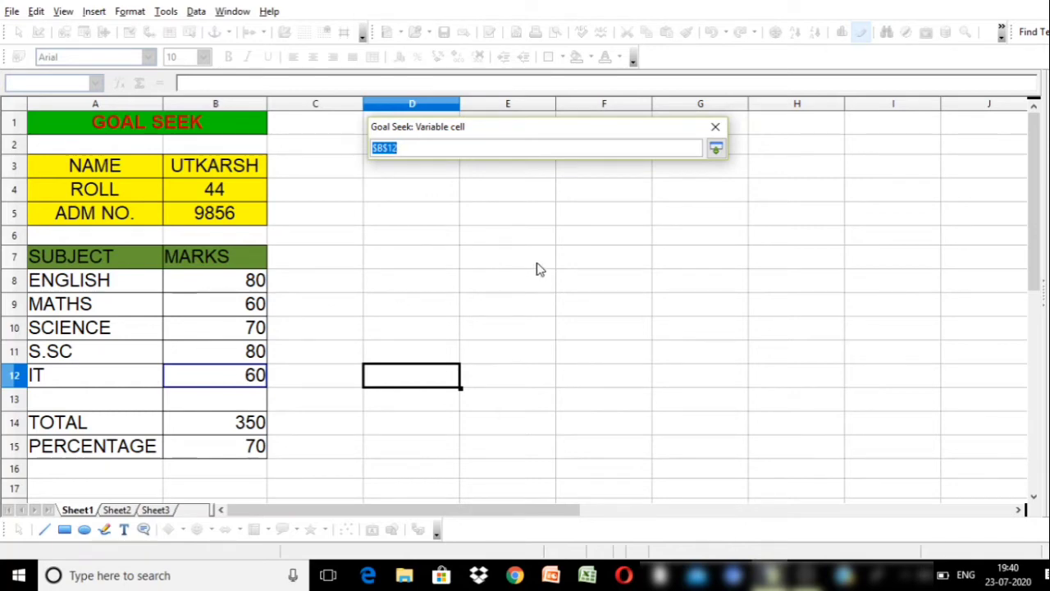
click(716, 150)
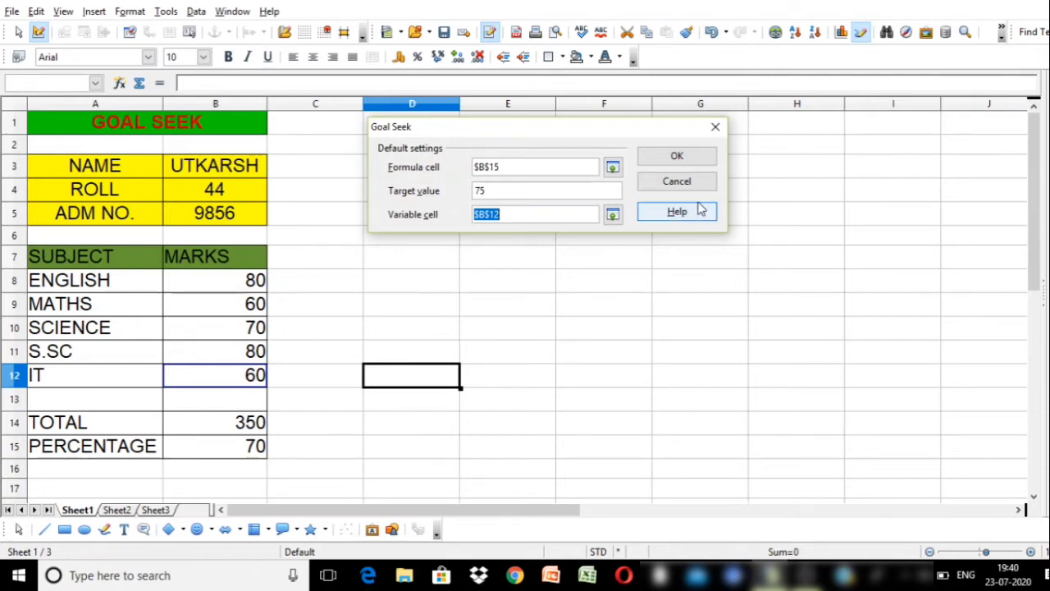
click(677, 156)
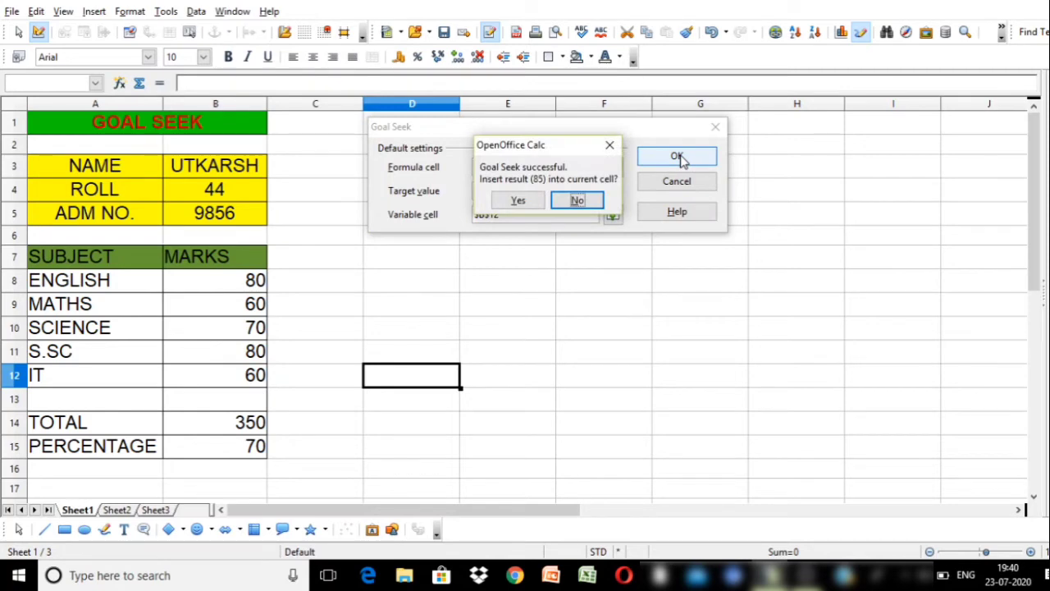
Step: Insert the Goal Seek result into the IT marks cell B12 and check the percentage and total in B15 and B14
click(517, 201)
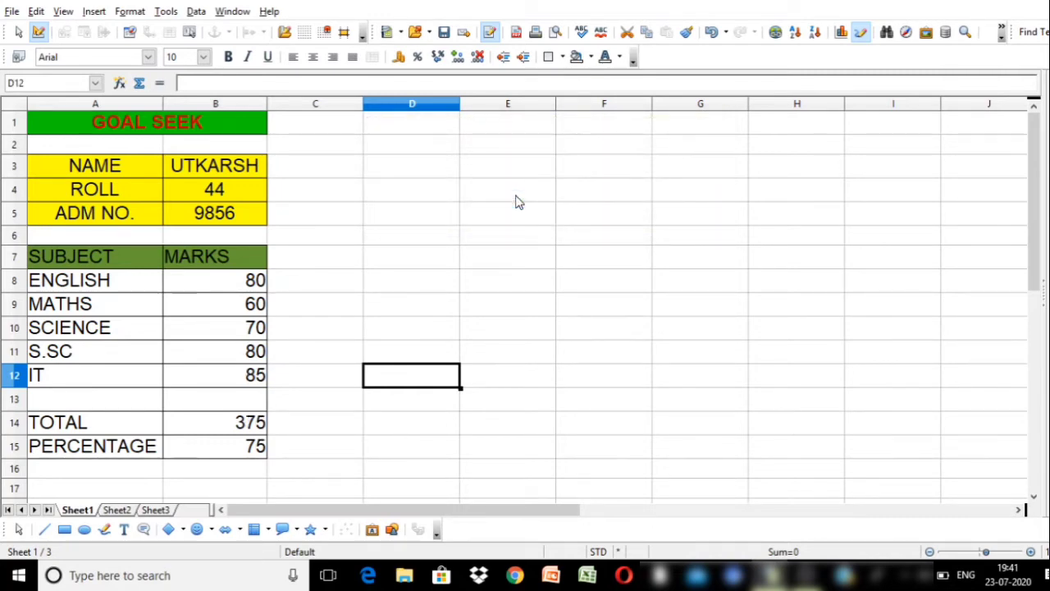
click(246, 377)
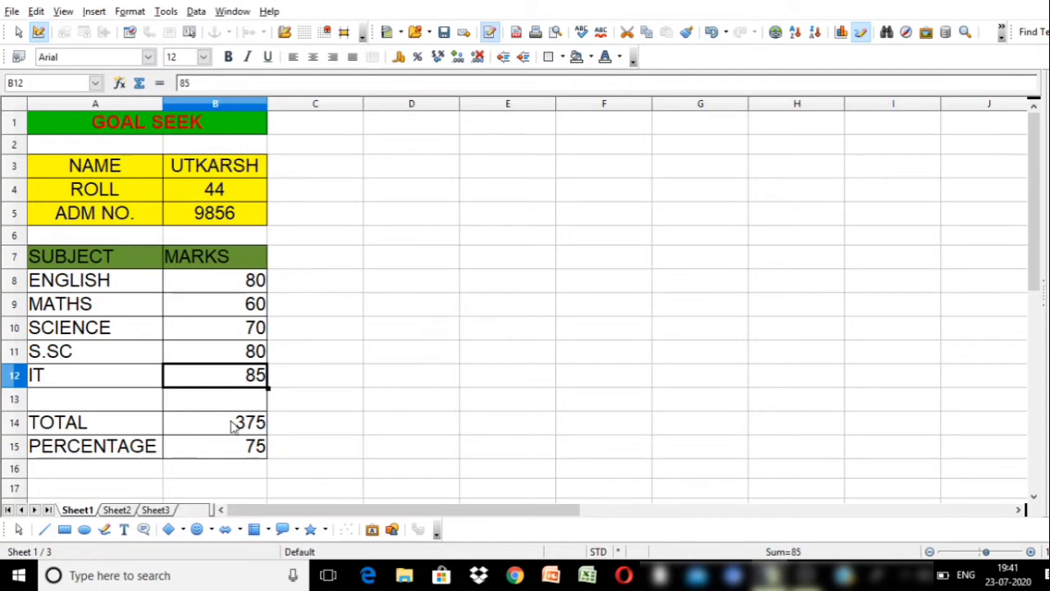
click(230, 446)
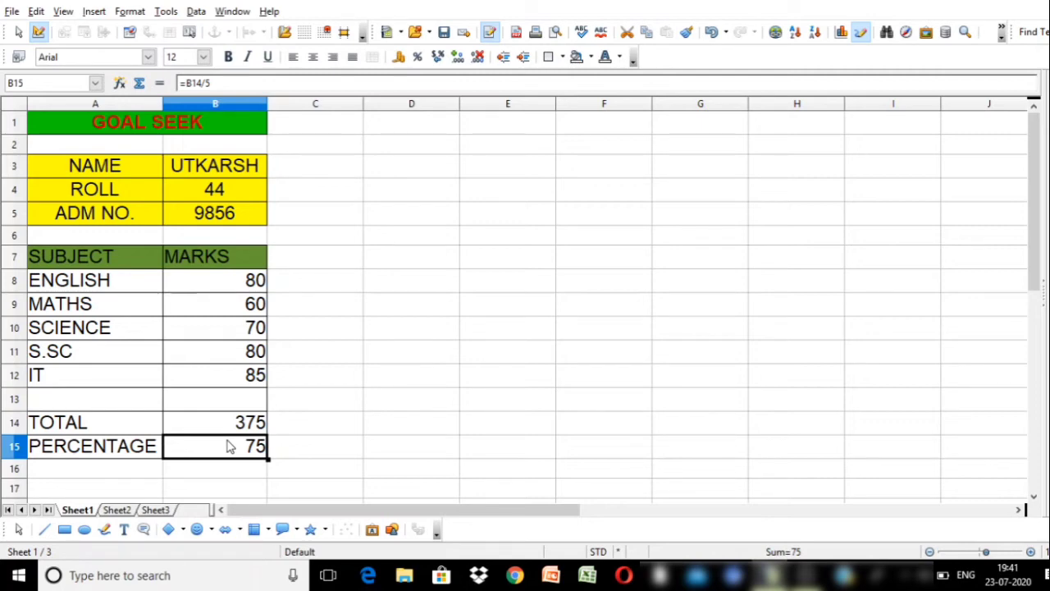
click(240, 427)
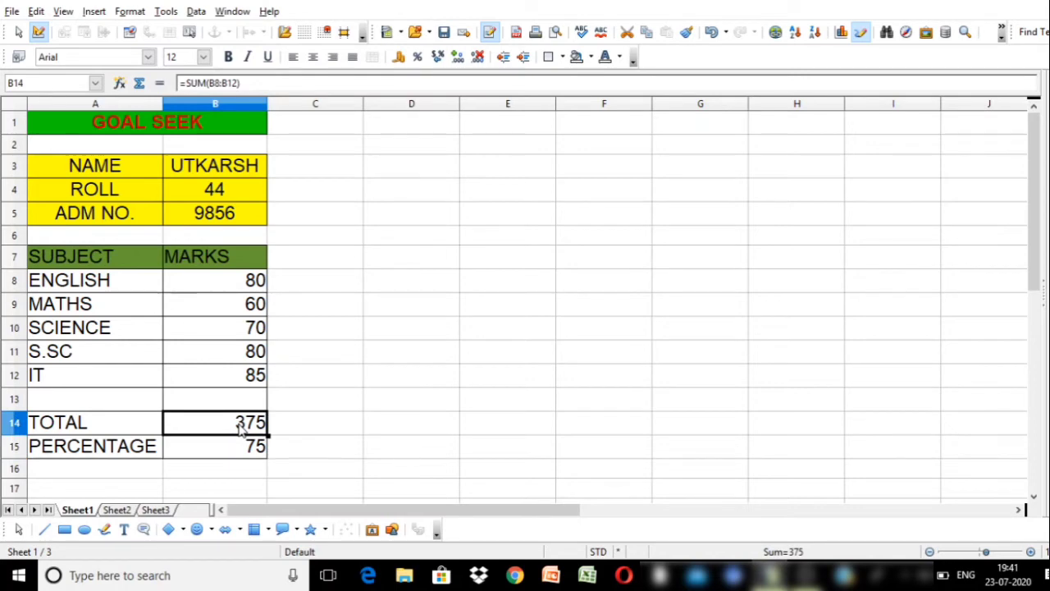
click(386, 407)
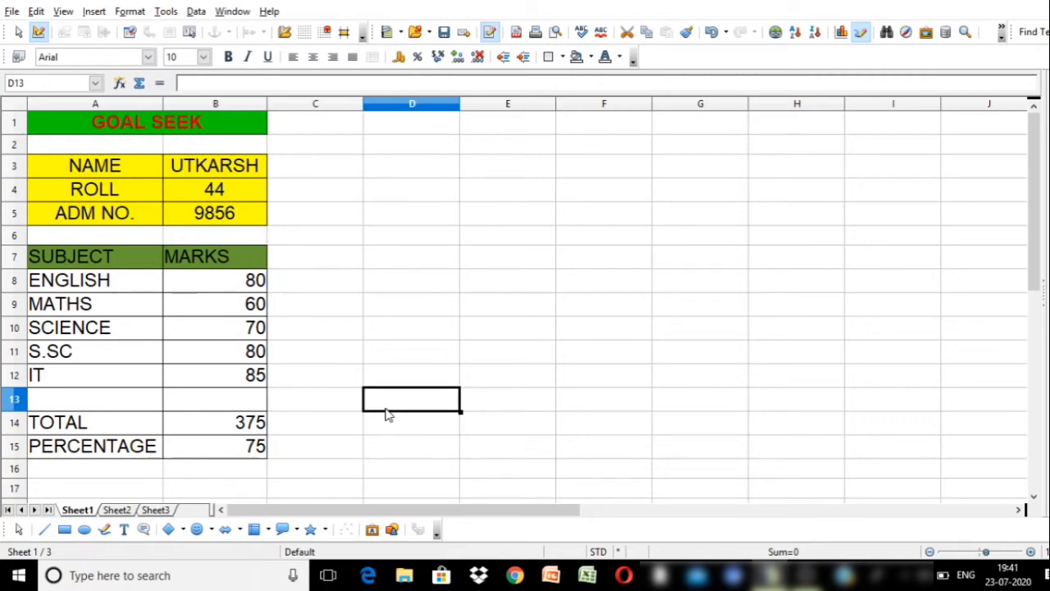
Step: Start another Goal Seek and set its formula cell to the total in B14
key(alt+t)
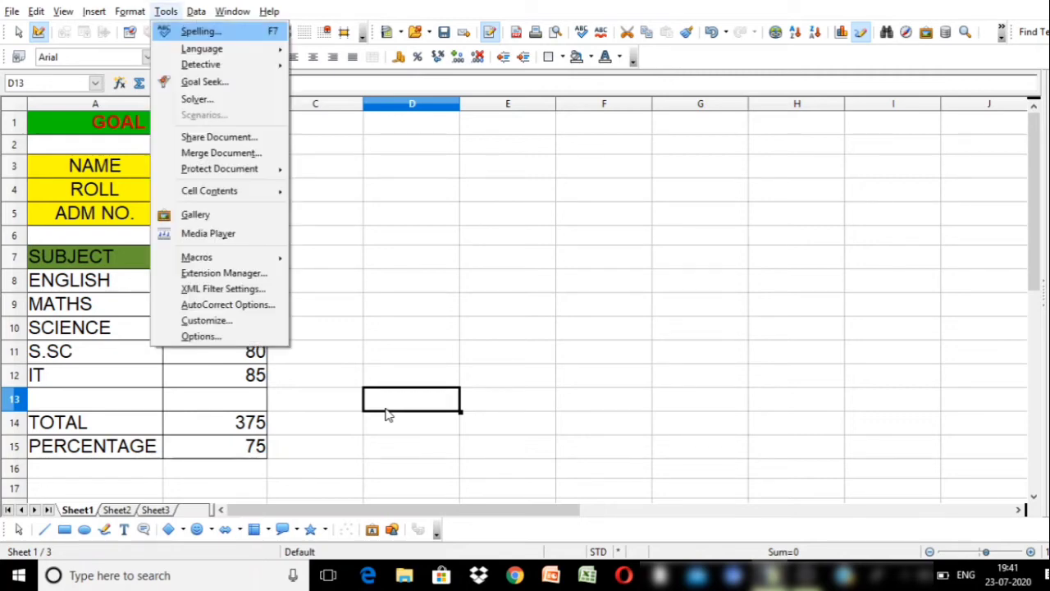
key(Down)
key(Down)
key(Down)
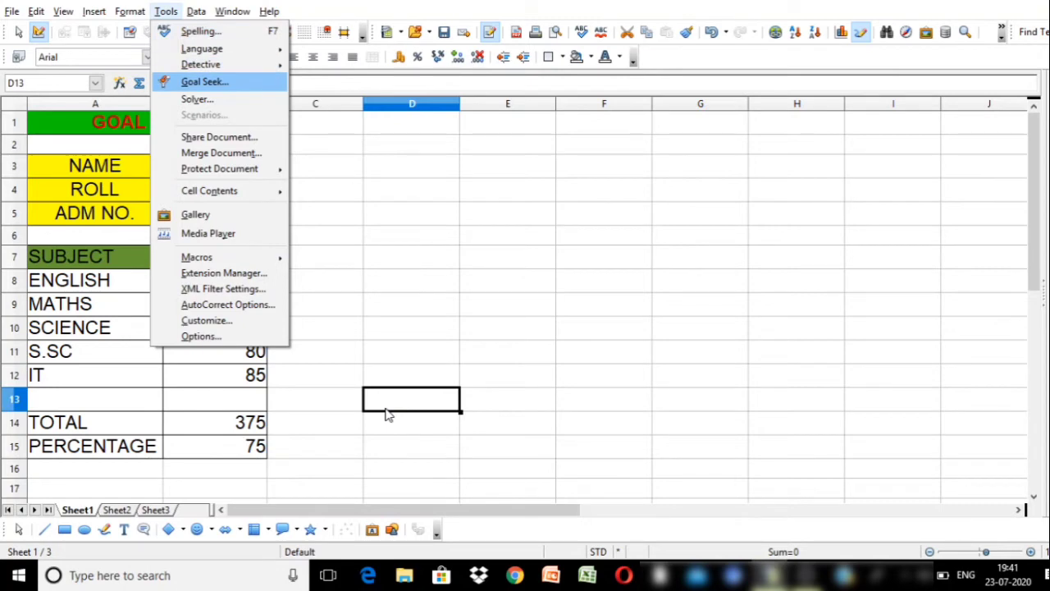
key(Return)
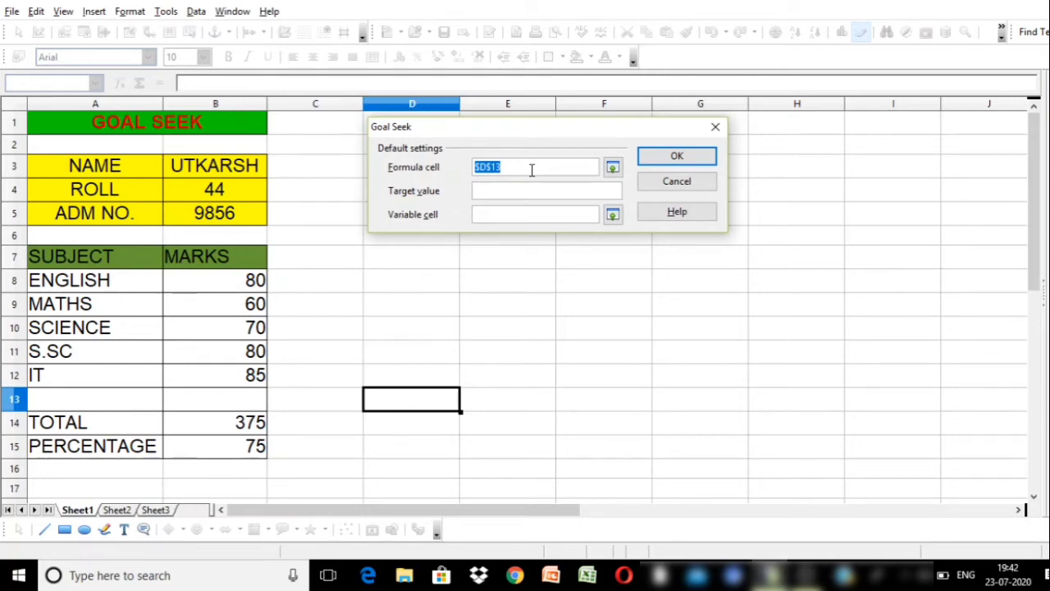
click(612, 169)
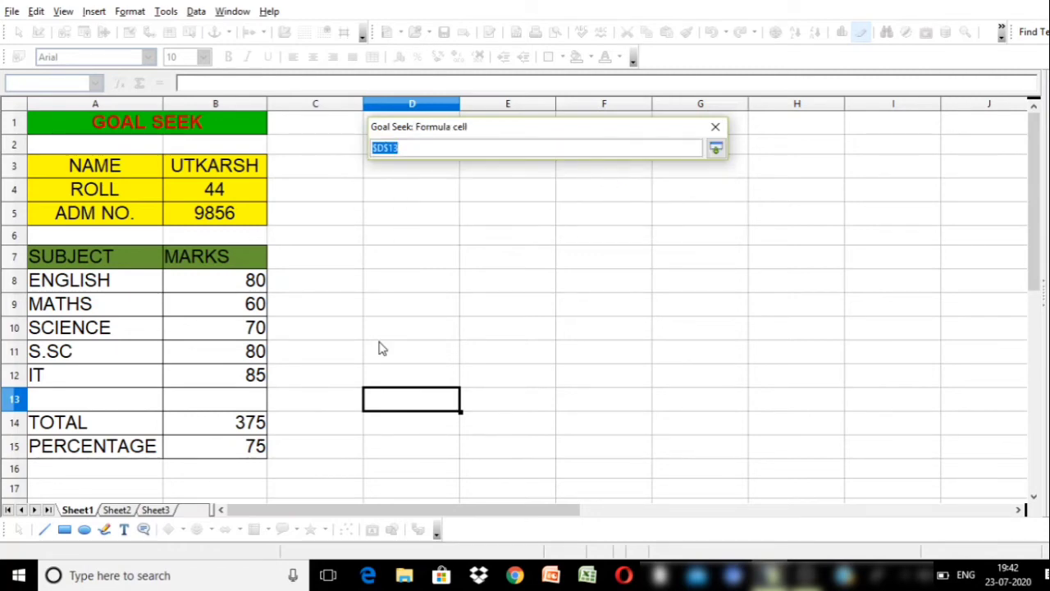
click(238, 423)
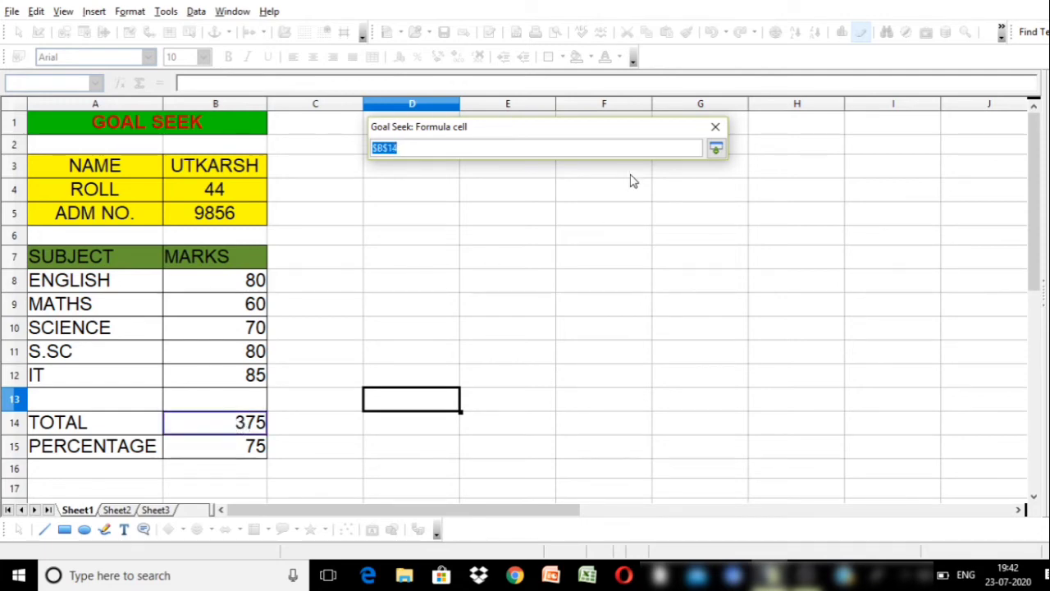
click(715, 151)
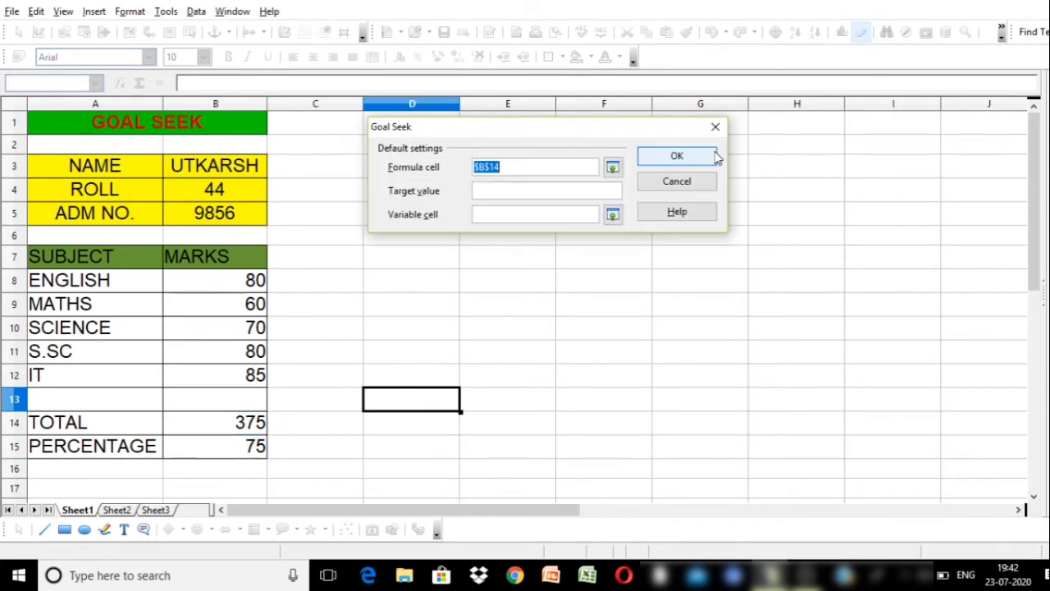
Step: Set the Goal Seek target value to 400 with the MATHS marks in B9 as the variable cell, and run it
click(510, 189)
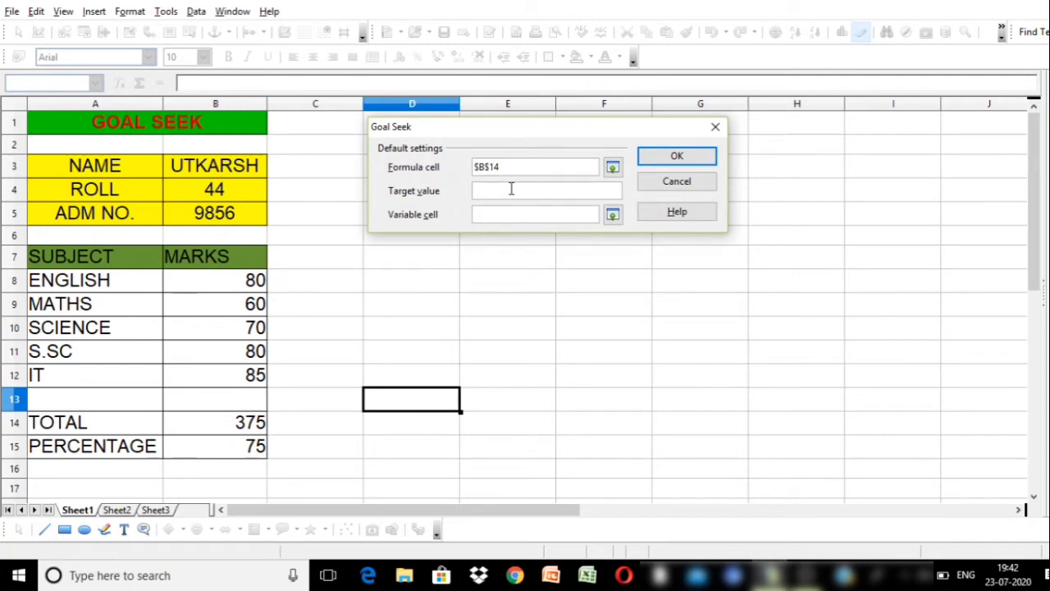
text(400)
click(612, 214)
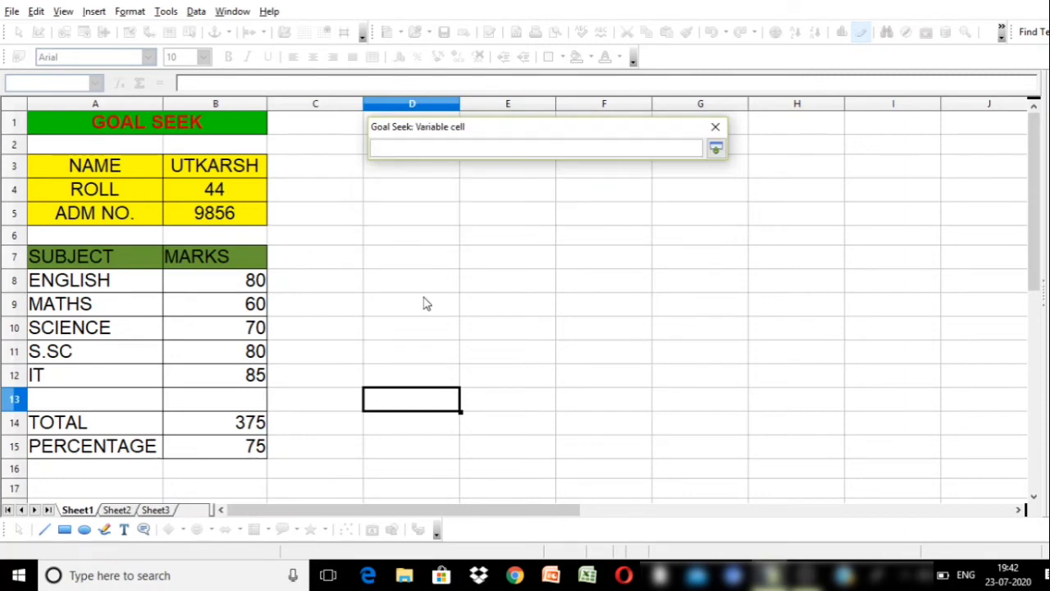
click(234, 306)
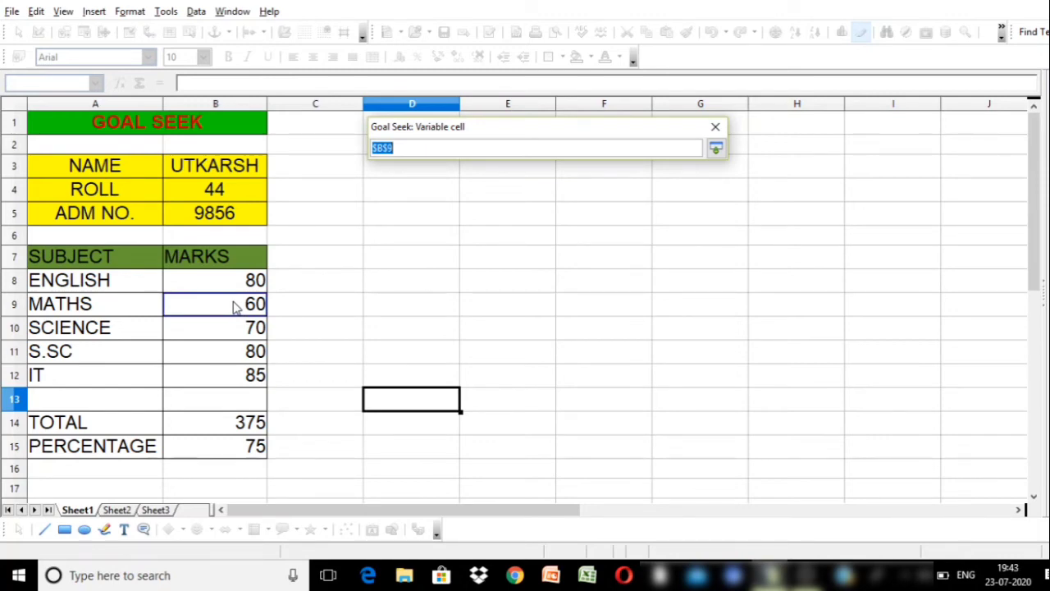
click(716, 149)
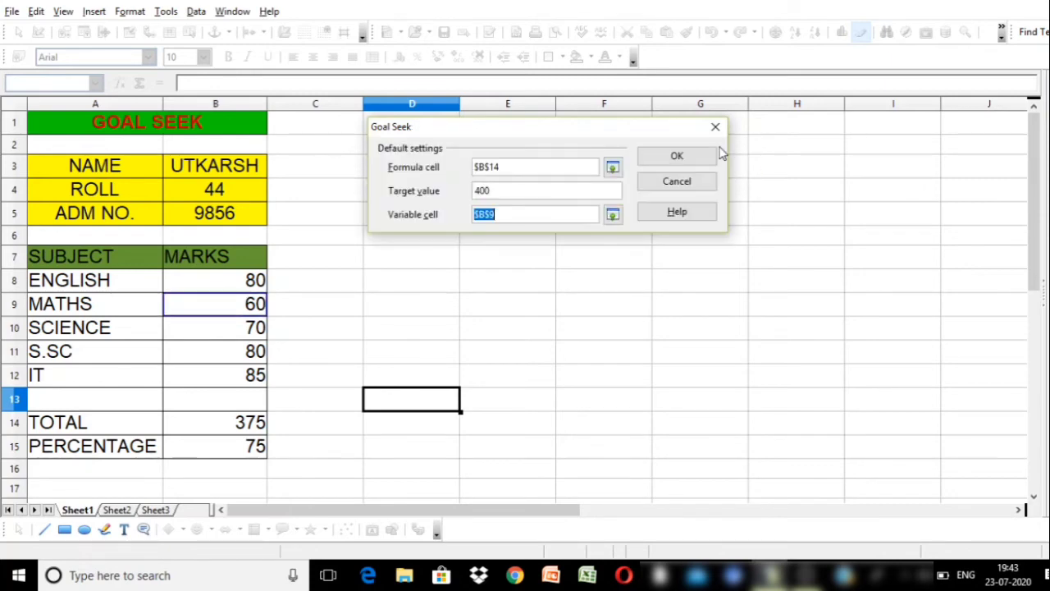
click(678, 157)
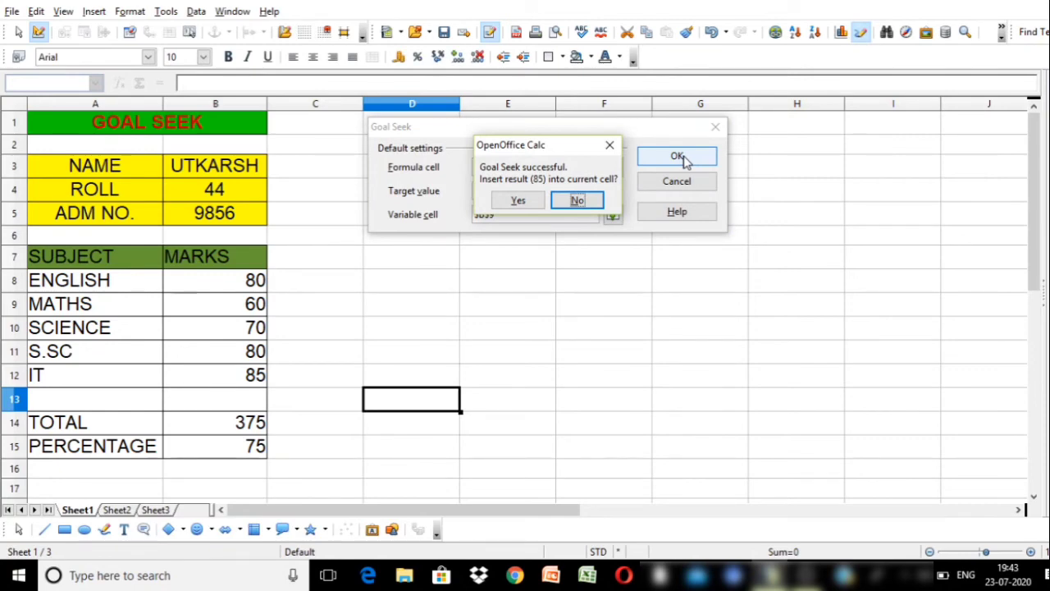
Step: Insert the Goal Seek result into the MATHS marks cell B9 and check the total and percentage in B14 and B15
click(525, 200)
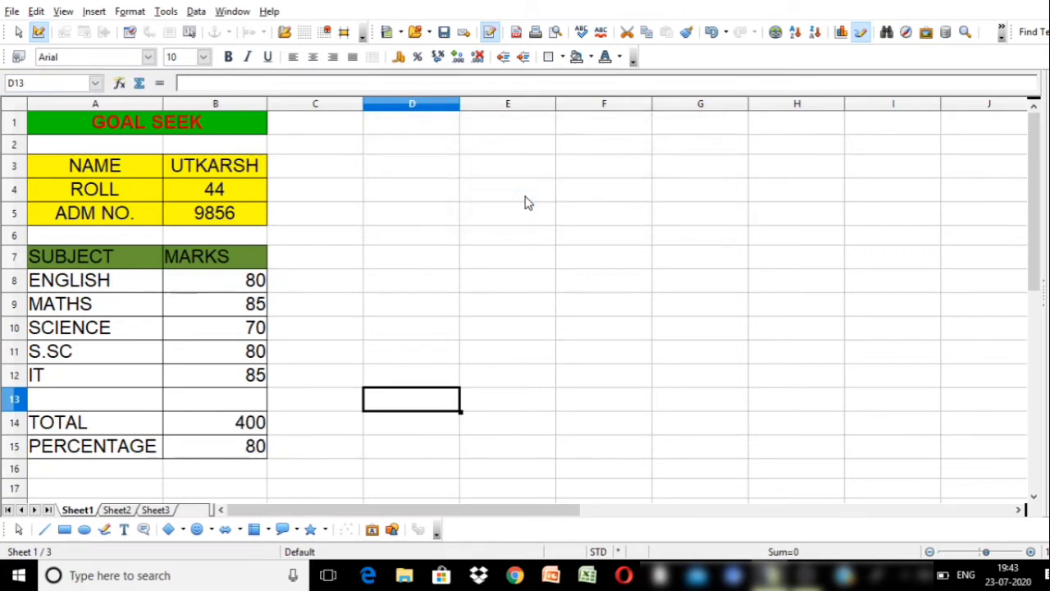
click(470, 328)
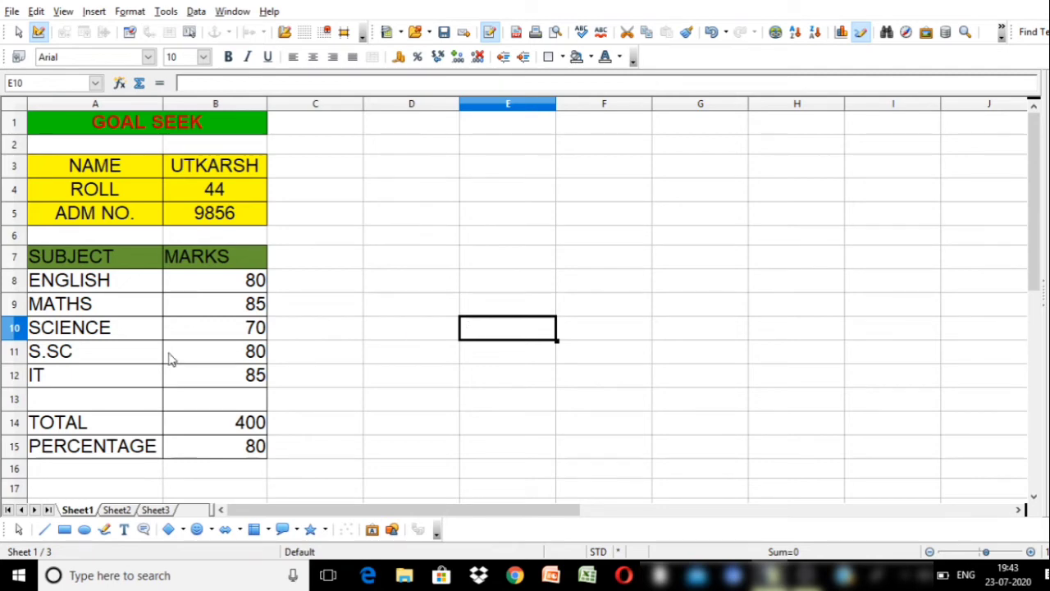
click(207, 422)
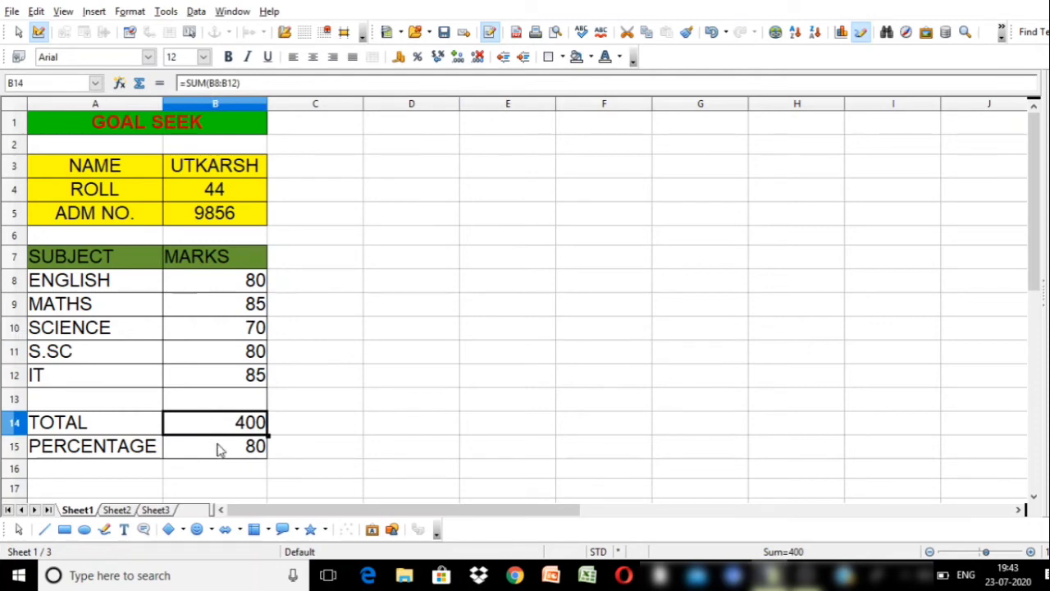
click(218, 448)
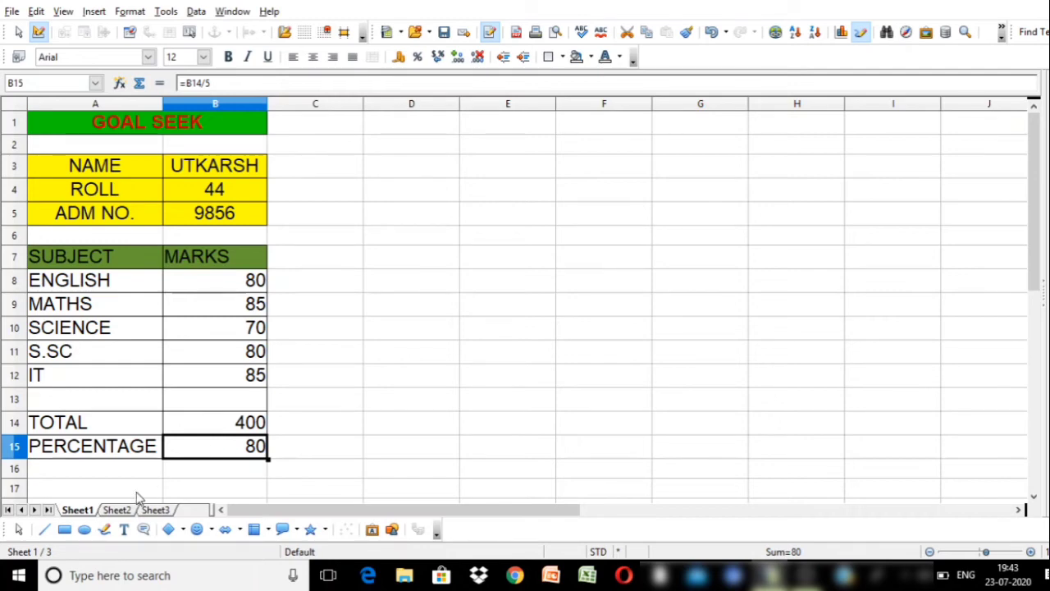
Step: On Sheet2, enter the label PRINCIPAL in A1 and the amount 1000 in B1
click(116, 511)
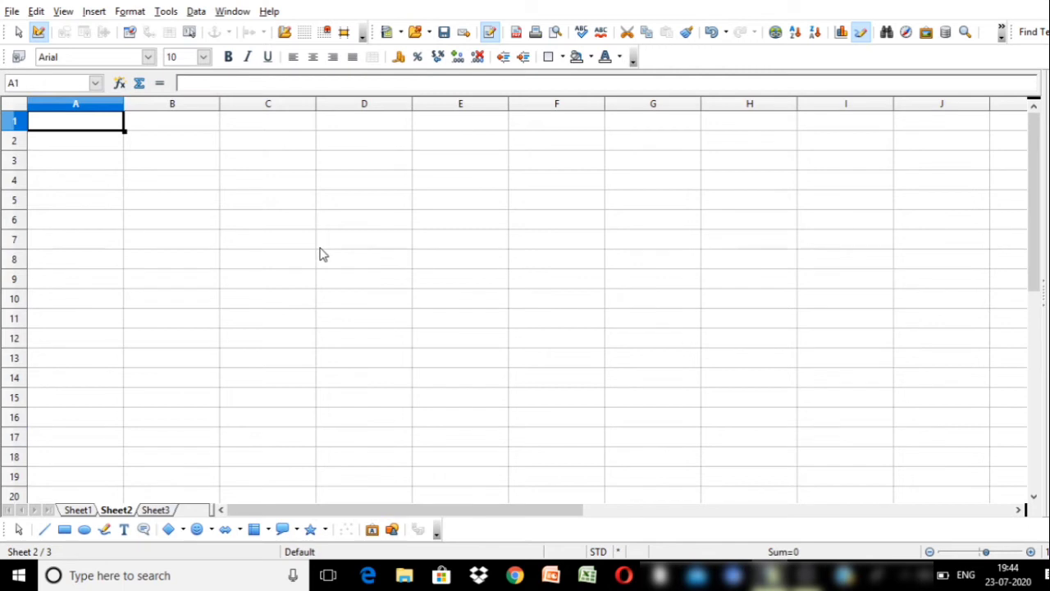
text(PRINCIPAL)
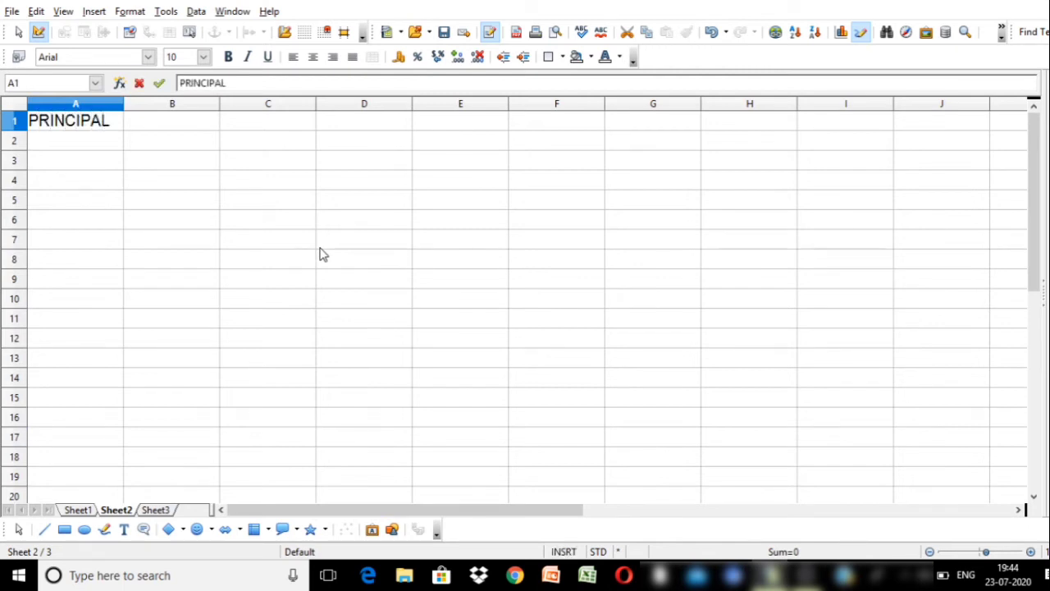
key(Tab)
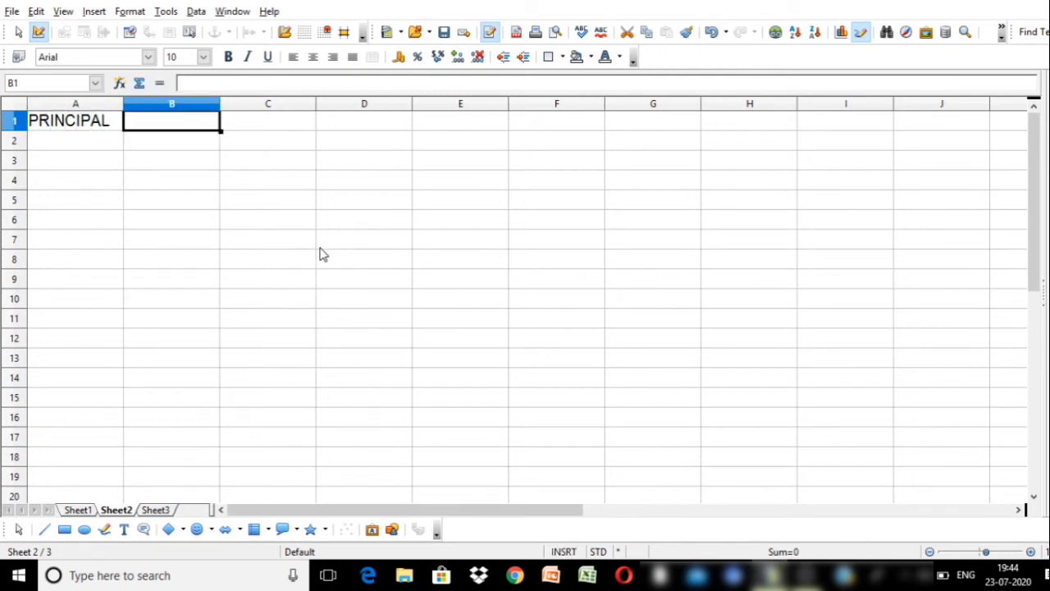
text(1000)
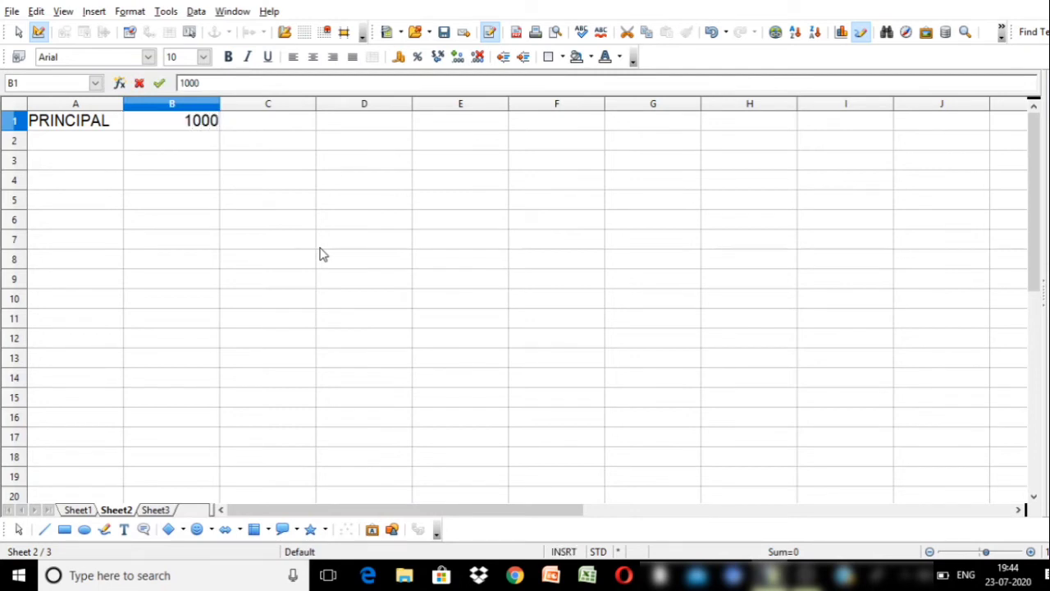
key(Tab)
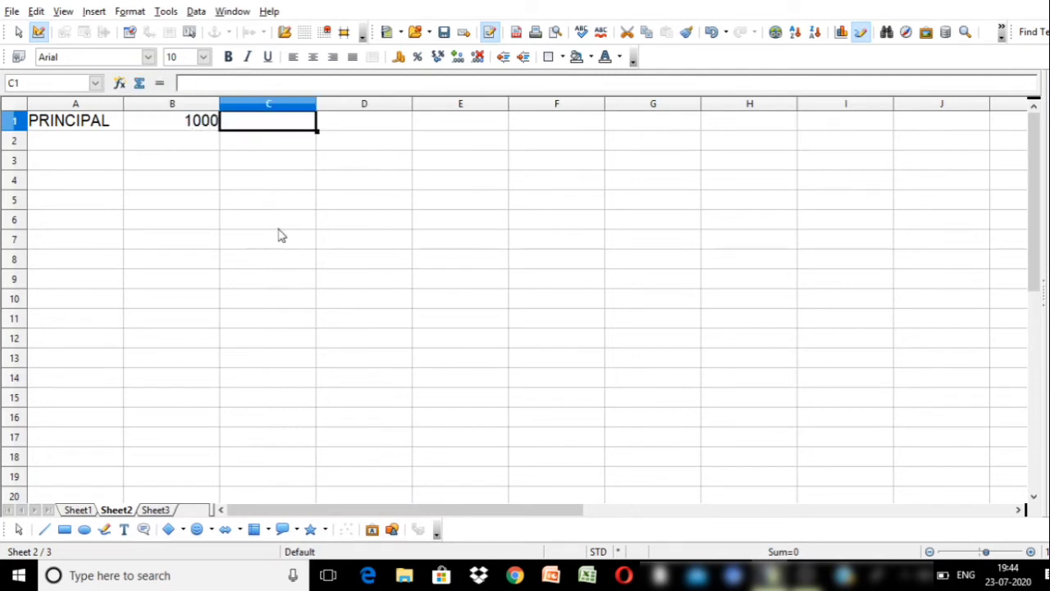
Step: Enter the label RATE in A2 with 10 in B2, and the label TIME in A3 with 1 in B3
double_click(82, 141)
text(RATE)
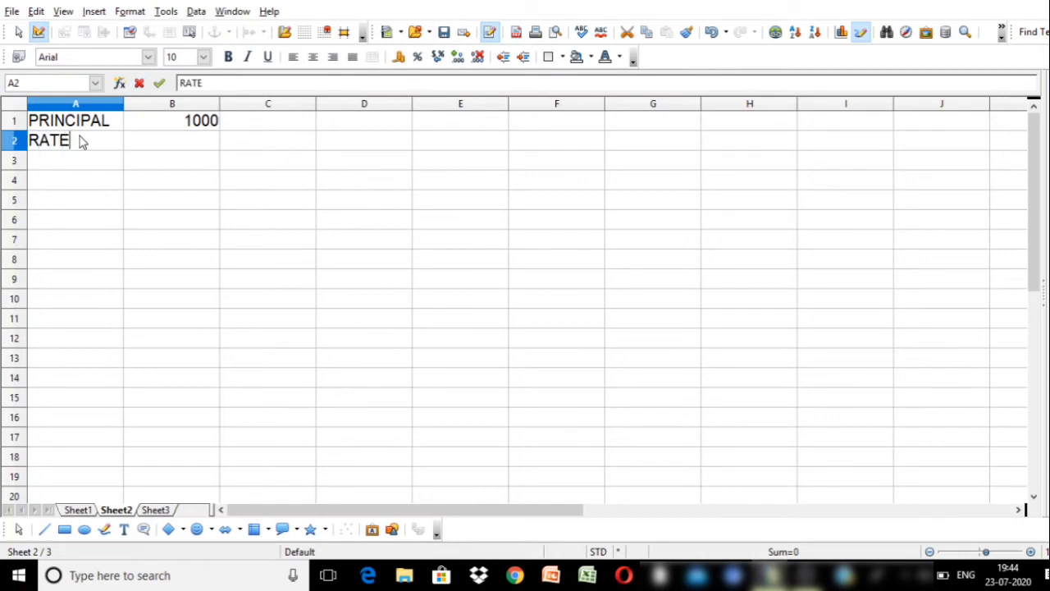
key(Tab)
text(10)
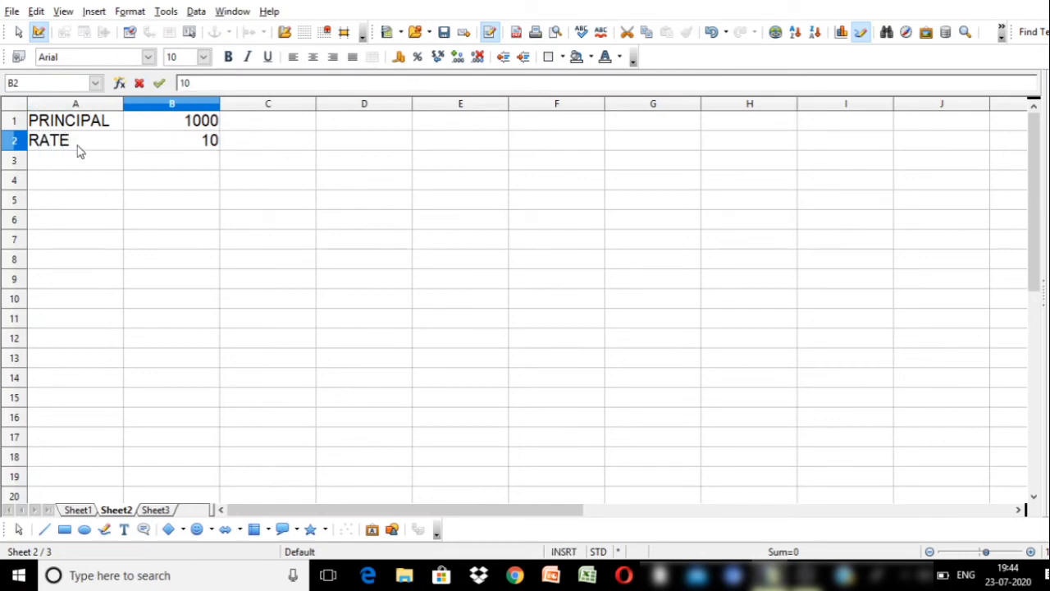
click(74, 165)
text(TIME)
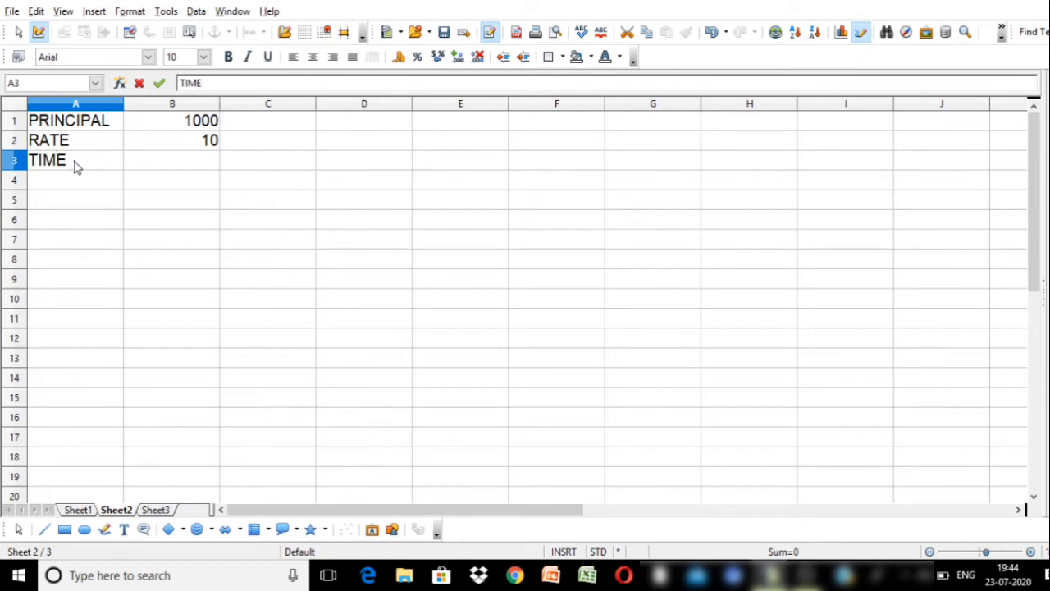
key(Tab)
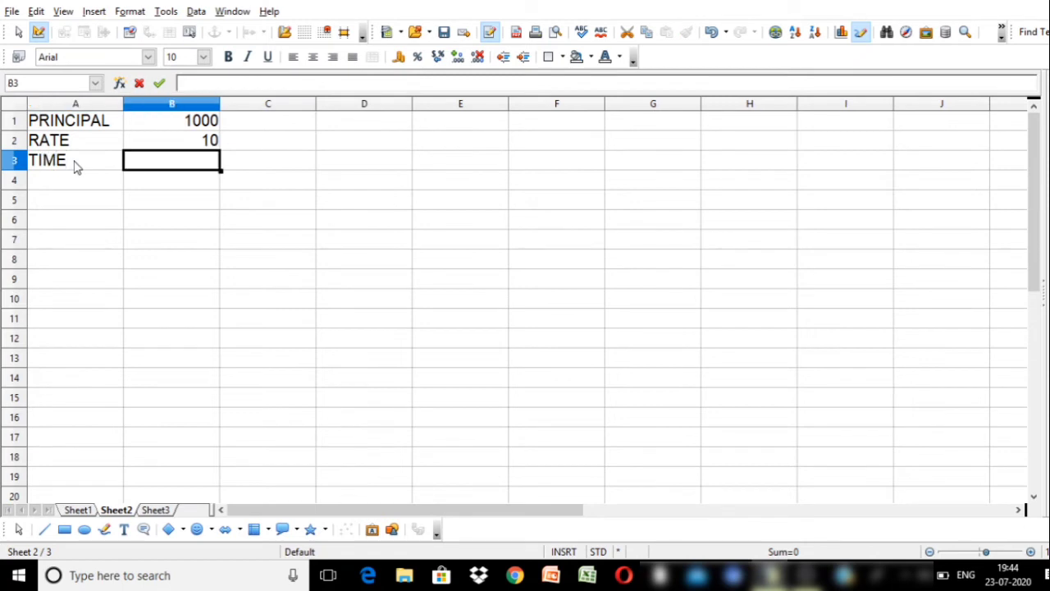
text(1)
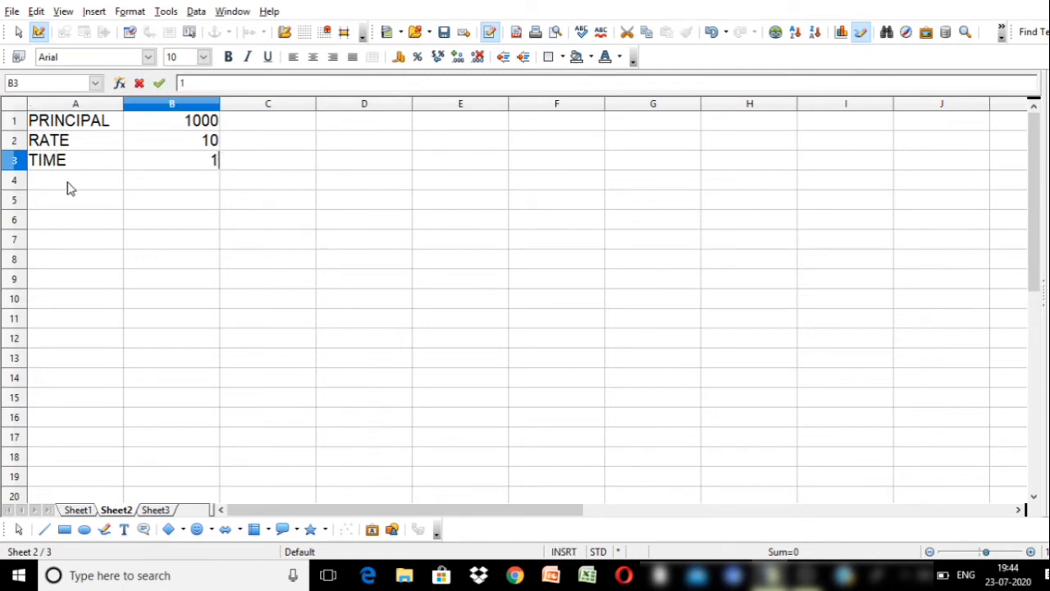
Step: Add the label SIMPLE INTEREST in A5, fit column A's width to its contents and select B5
click(68, 208)
text(S)
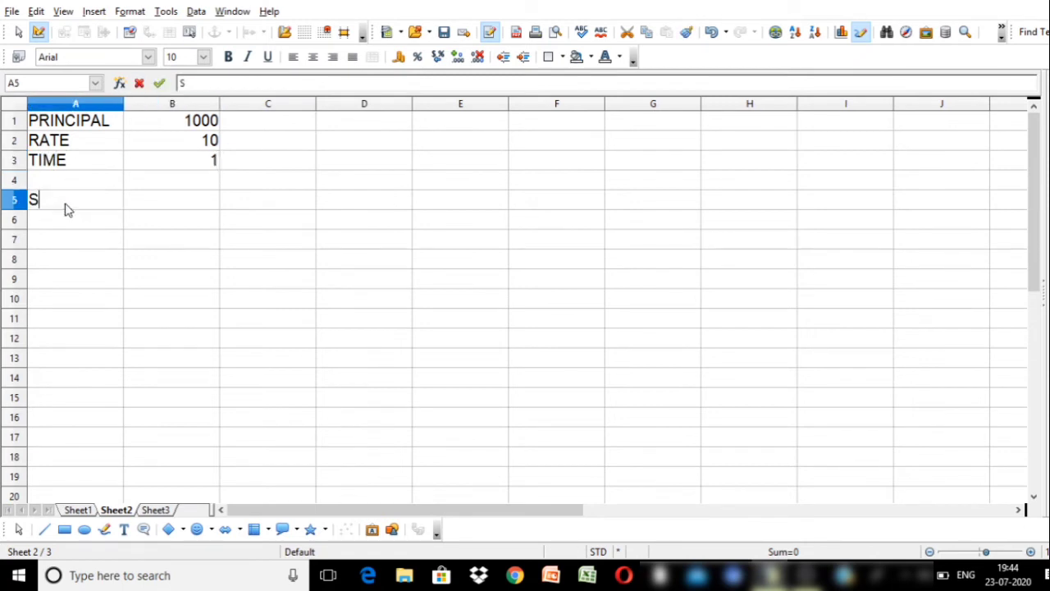
text(IMPLE I)
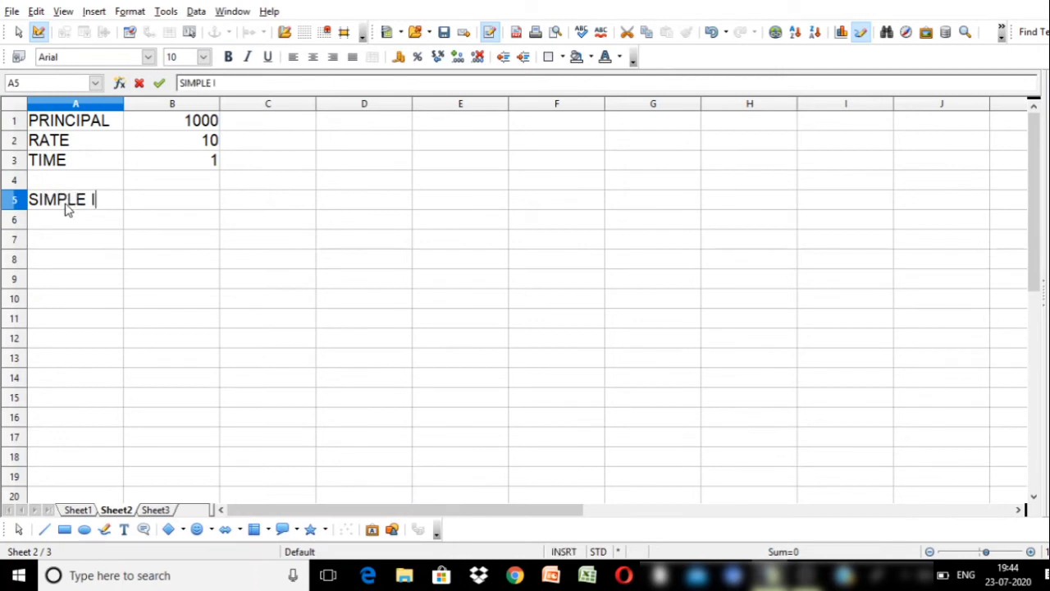
text(NTEREST)
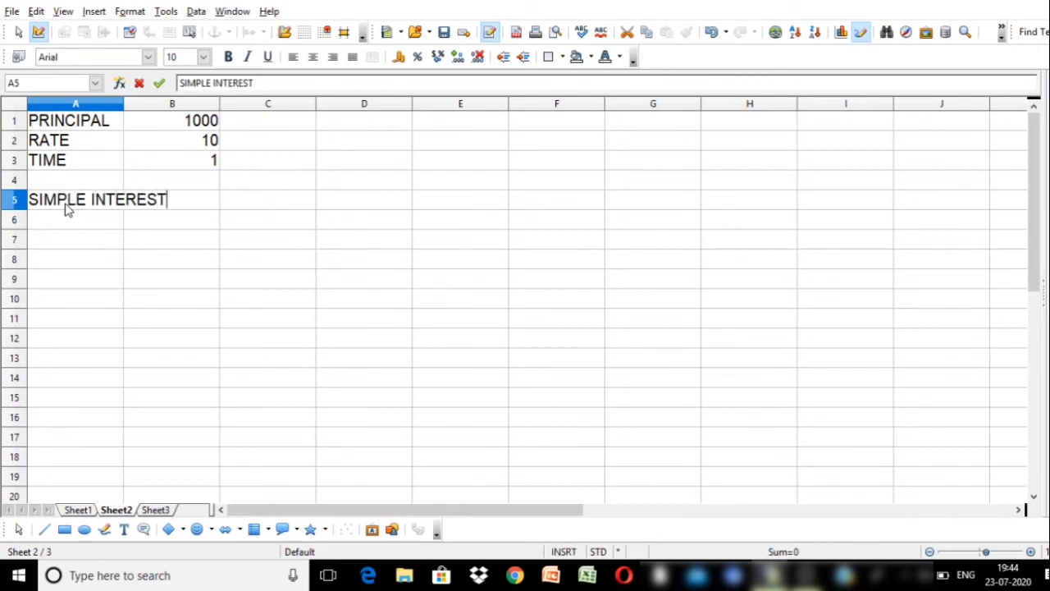
double_click(124, 110)
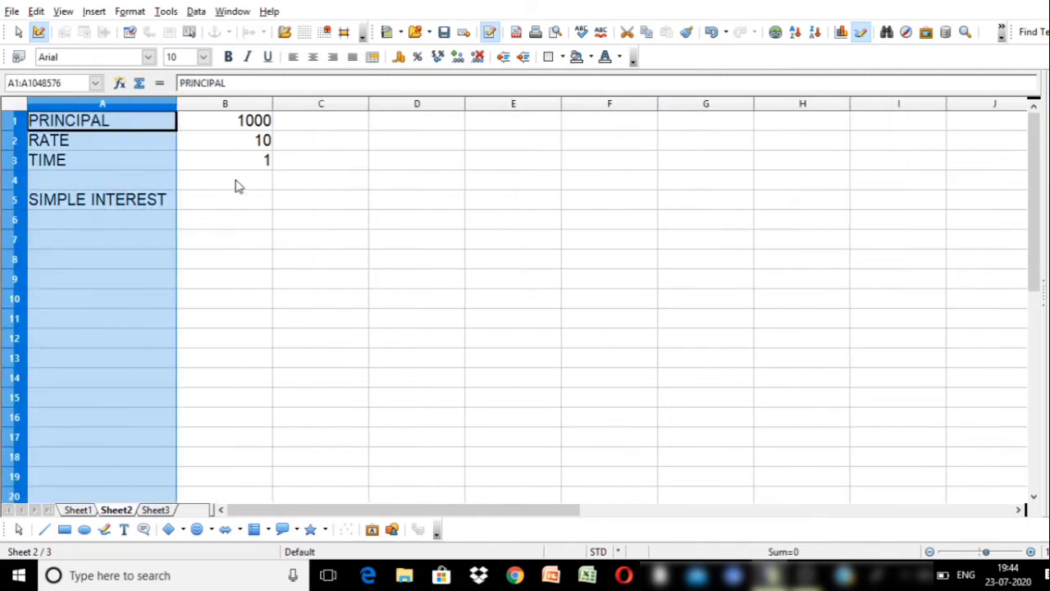
click(234, 202)
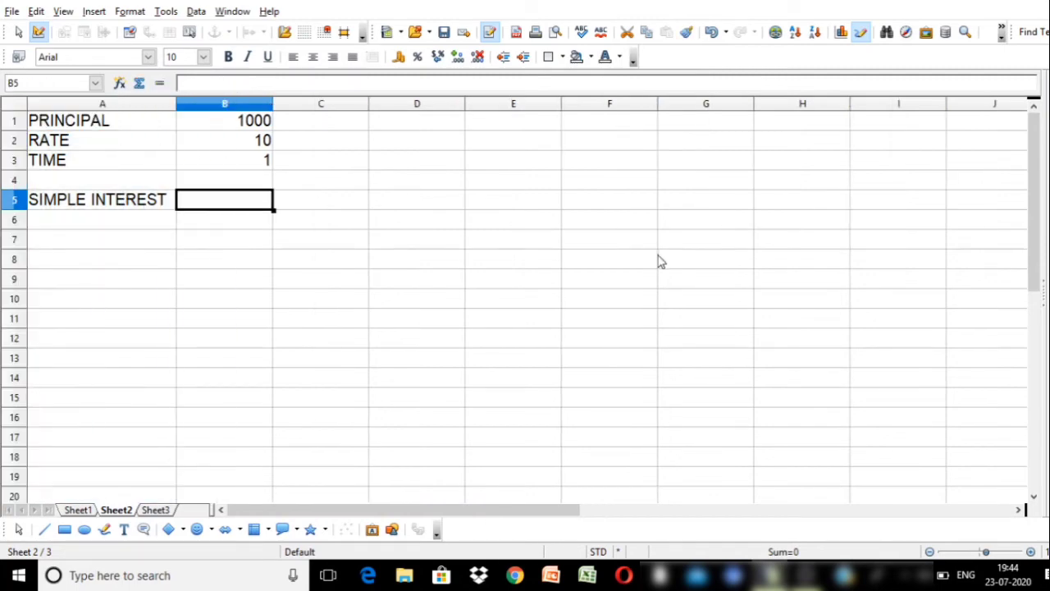
Step: Enter the simple interest formula =(B1*B2*B3)/100 in B5
text(=)
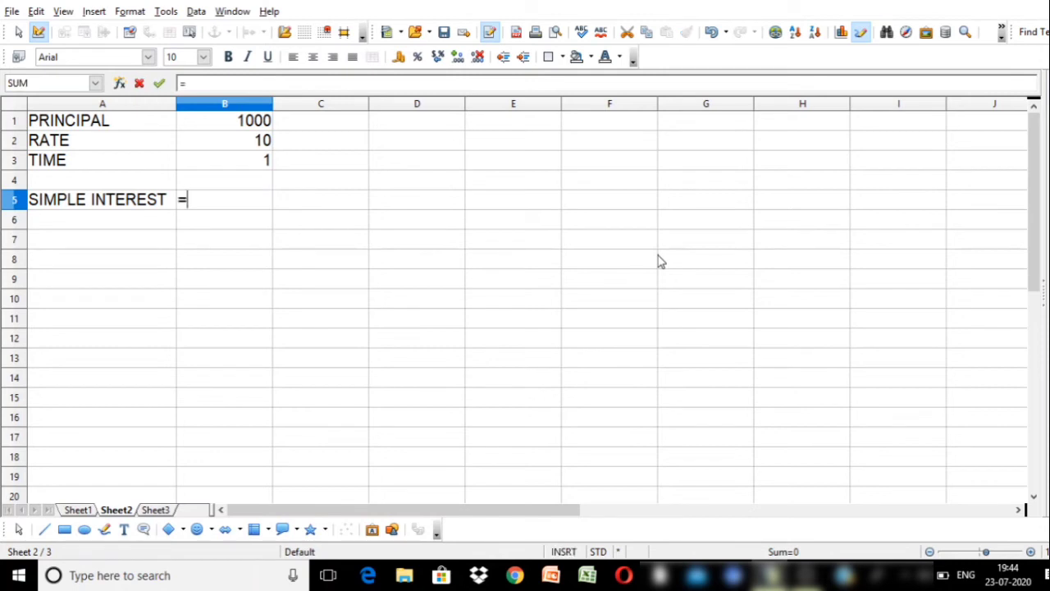
text(()
click(258, 123)
text(*)
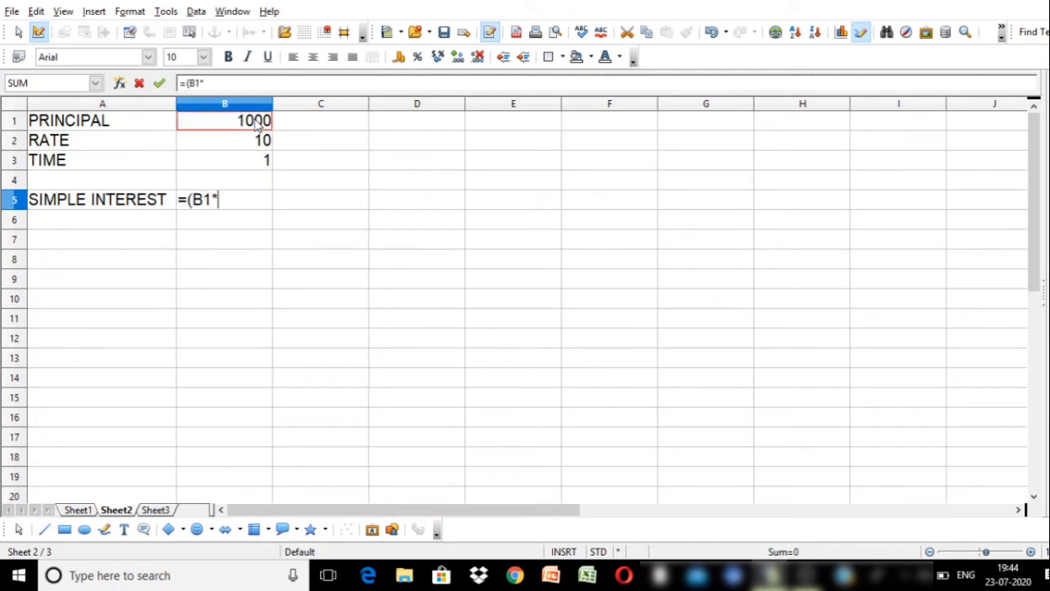
click(254, 146)
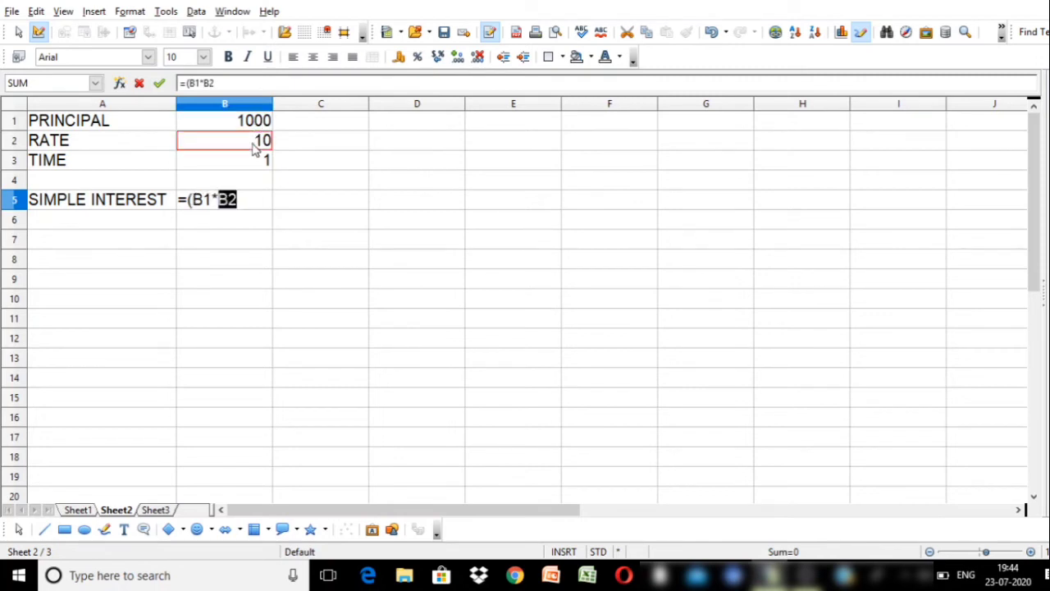
text(*)
click(257, 167)
text()/10)
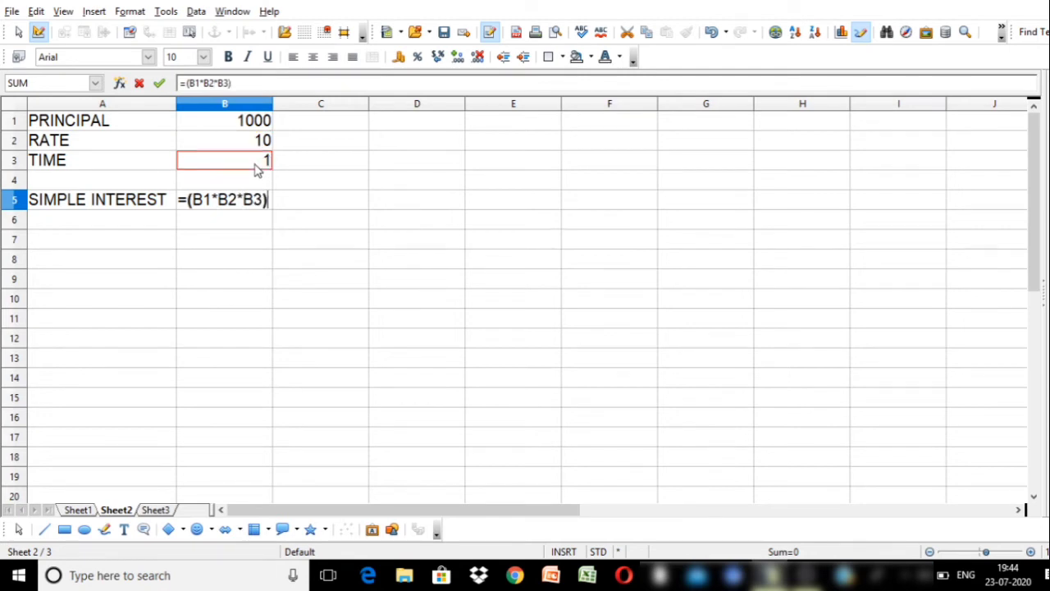
text(0)
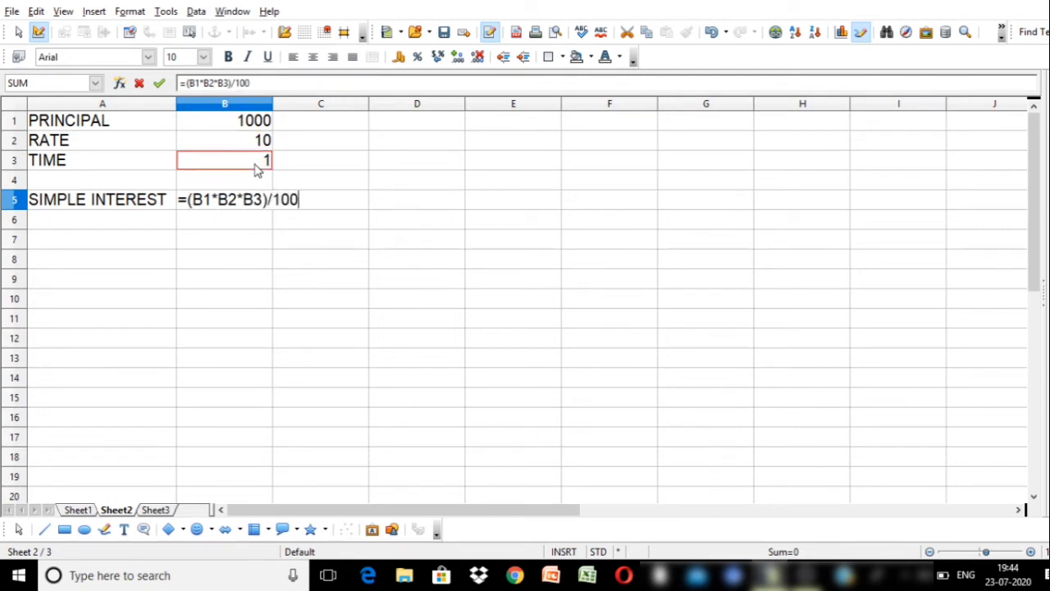
key(Return)
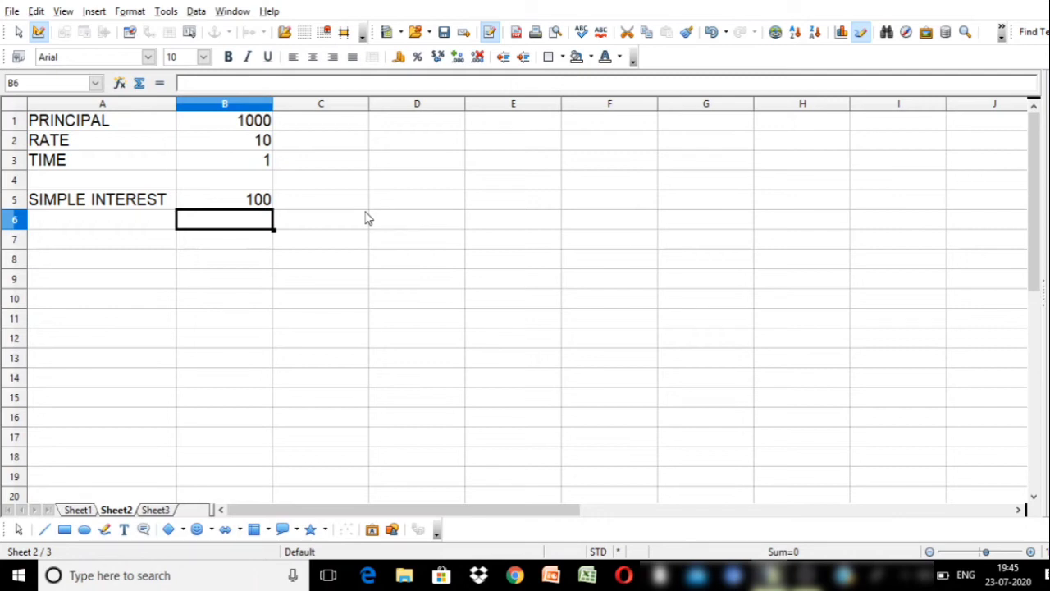
Step: Review the principal, rate and time values in B1 to B3 and the simple interest formula in B5
click(207, 122)
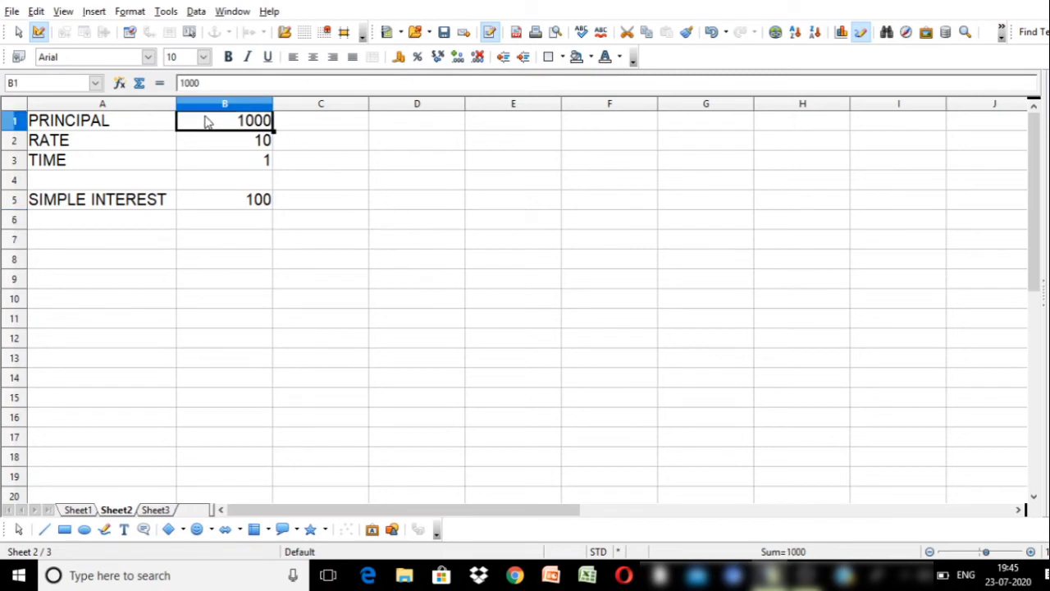
click(210, 144)
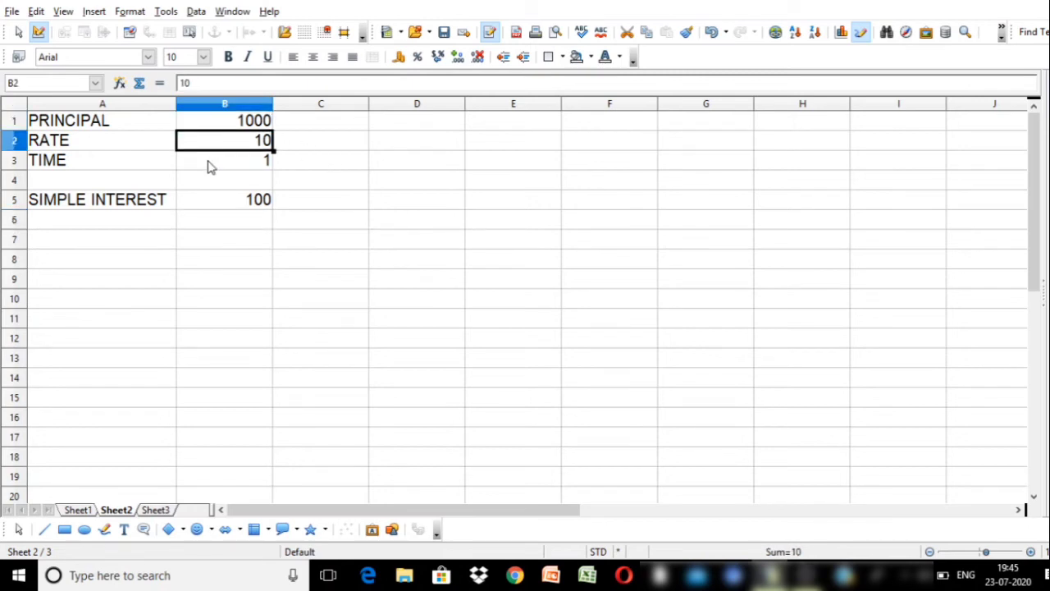
click(208, 164)
click(210, 202)
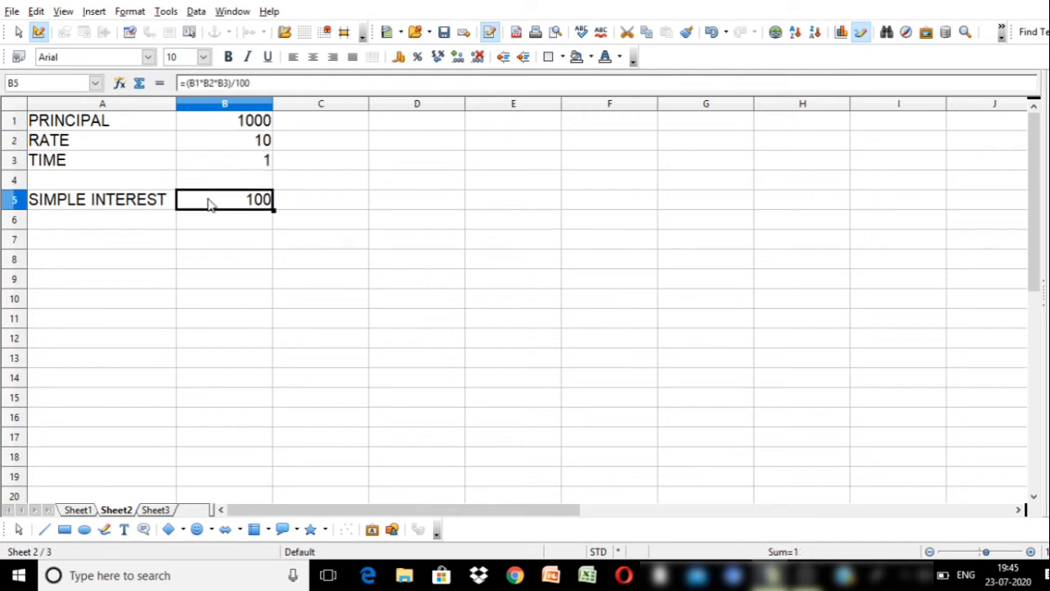
click(368, 281)
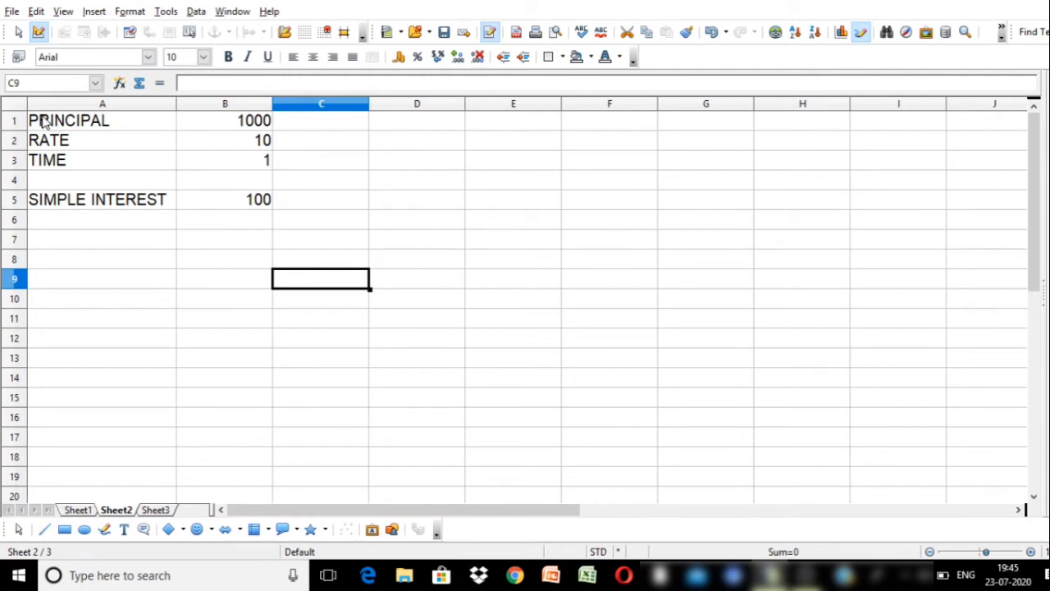
Step: Start a new scenario for the range A1:B5 and name it CASE-1
drag(38, 122, 227, 205)
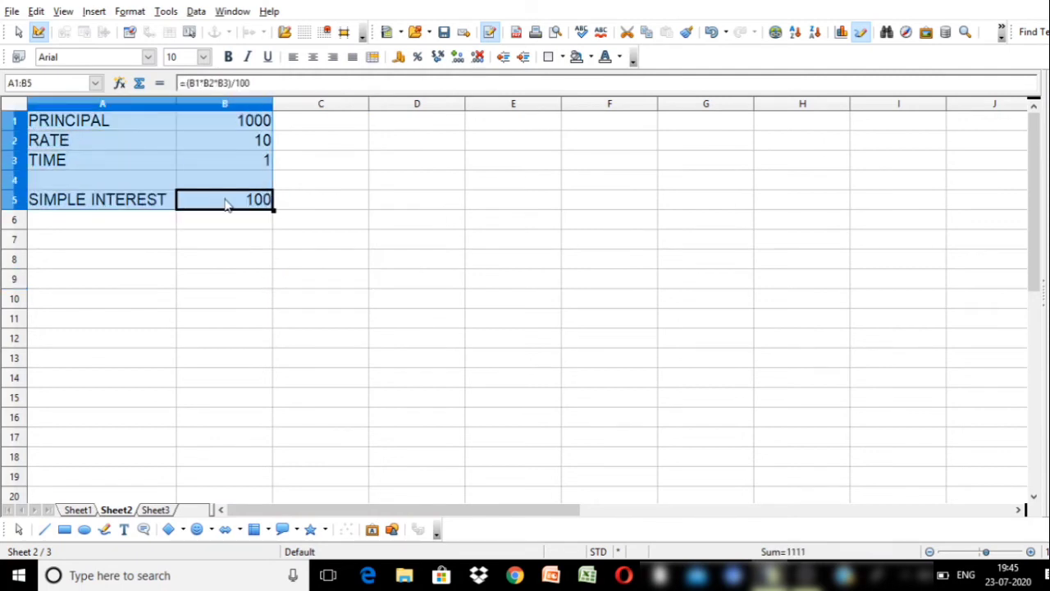
click(166, 11)
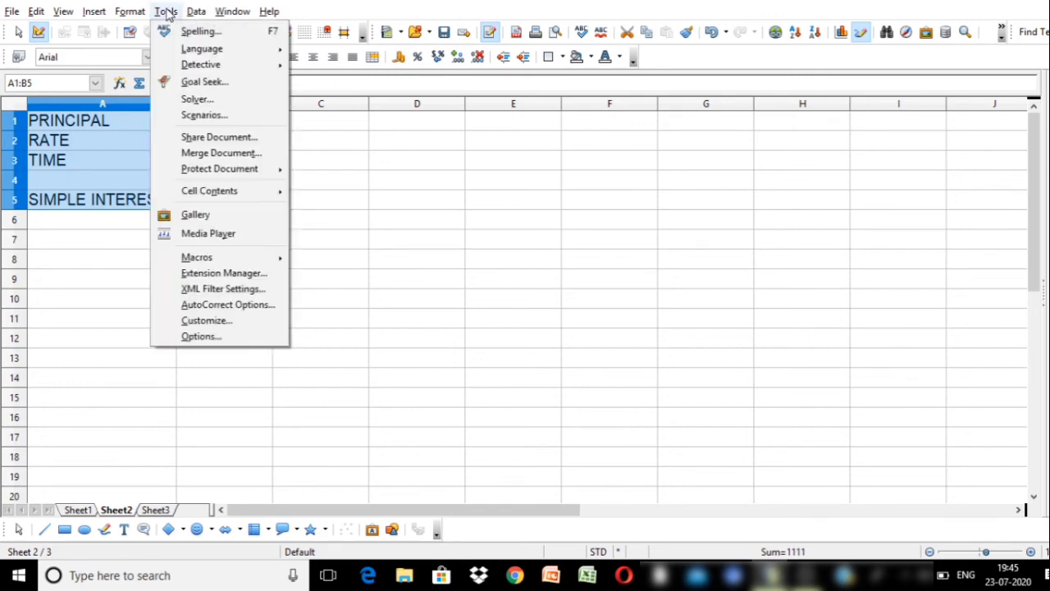
click(204, 115)
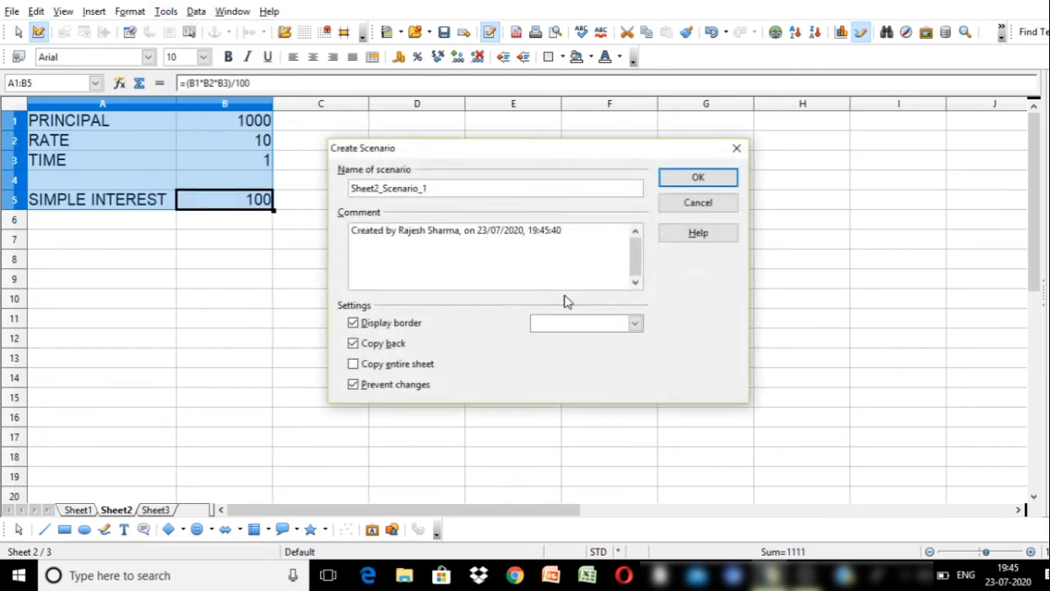
drag(435, 191, 328, 182)
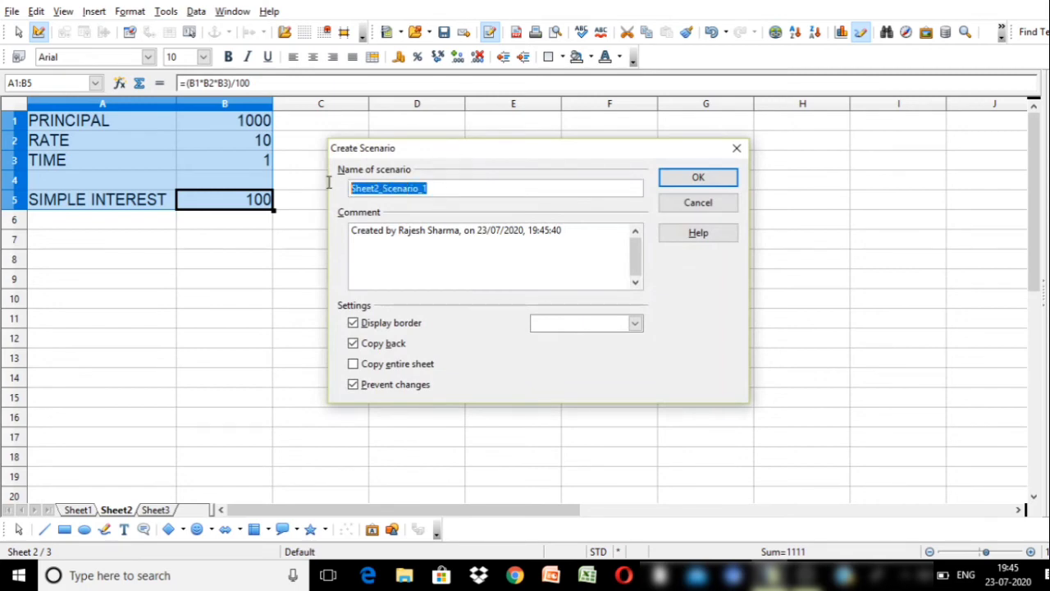
text(CASE)
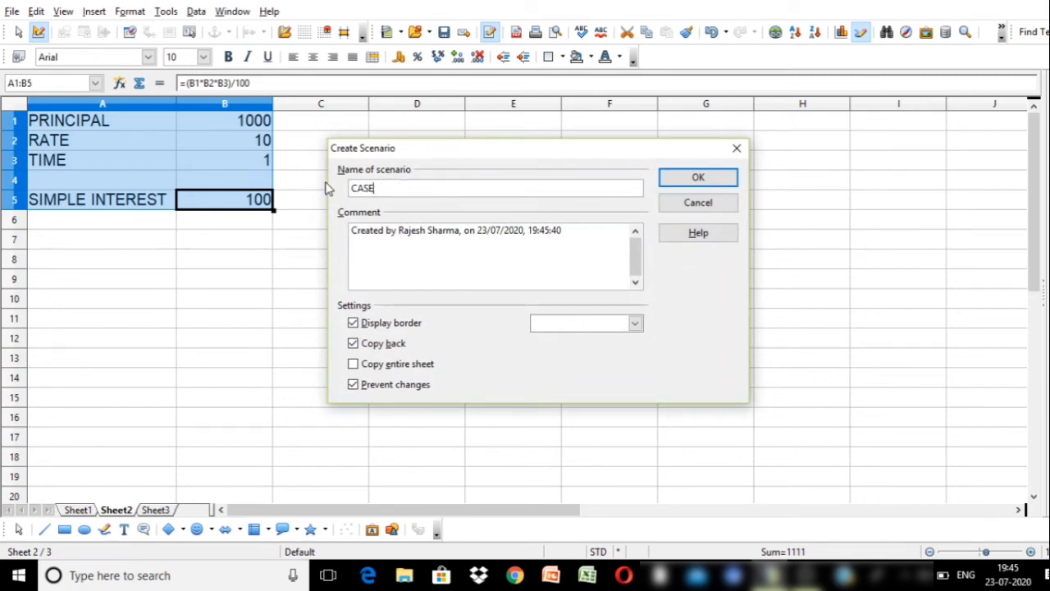
text(-1)
Step: Turn off Copy back for CASE-1, set its border colour to Red and create the scenario
click(353, 344)
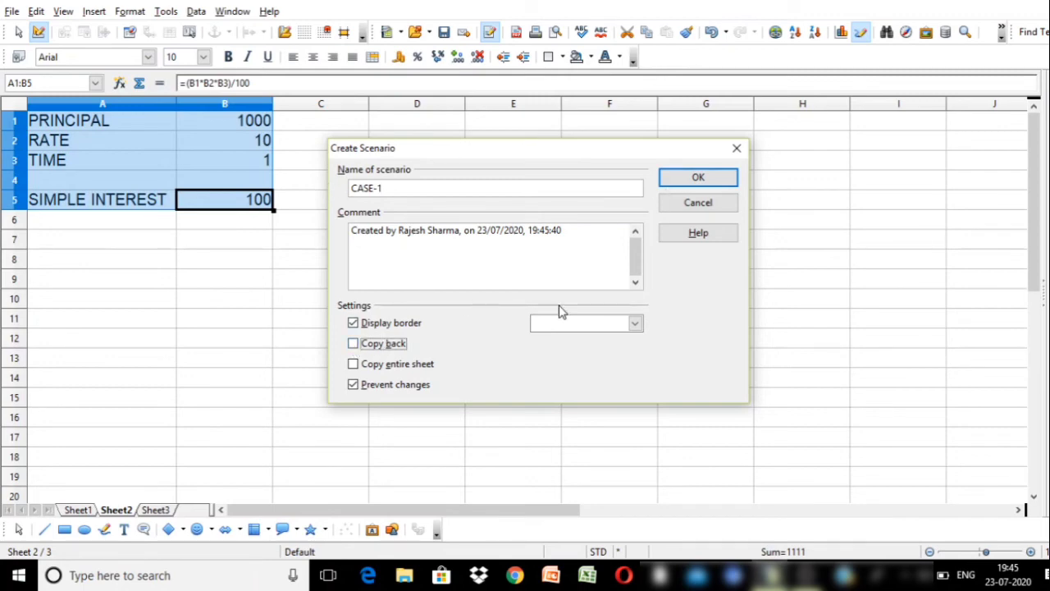
click(634, 324)
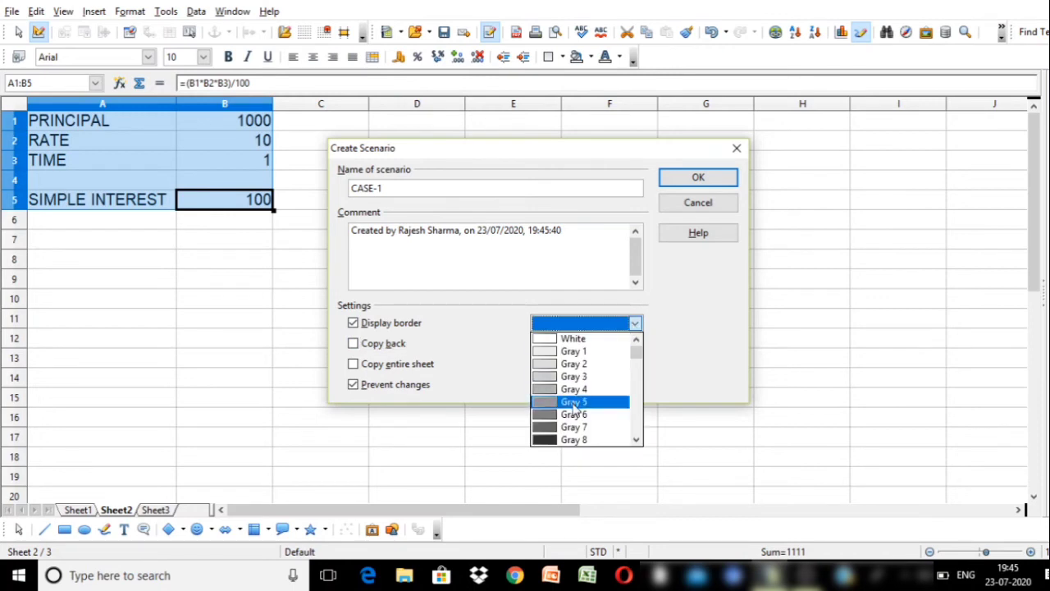
key(Down)
key(Down)
key(Down)
key(Down)
key(Down)
key(Down)
key(Down)
key(Down)
key(Down)
key(Down)
key(Down)
key(Down)
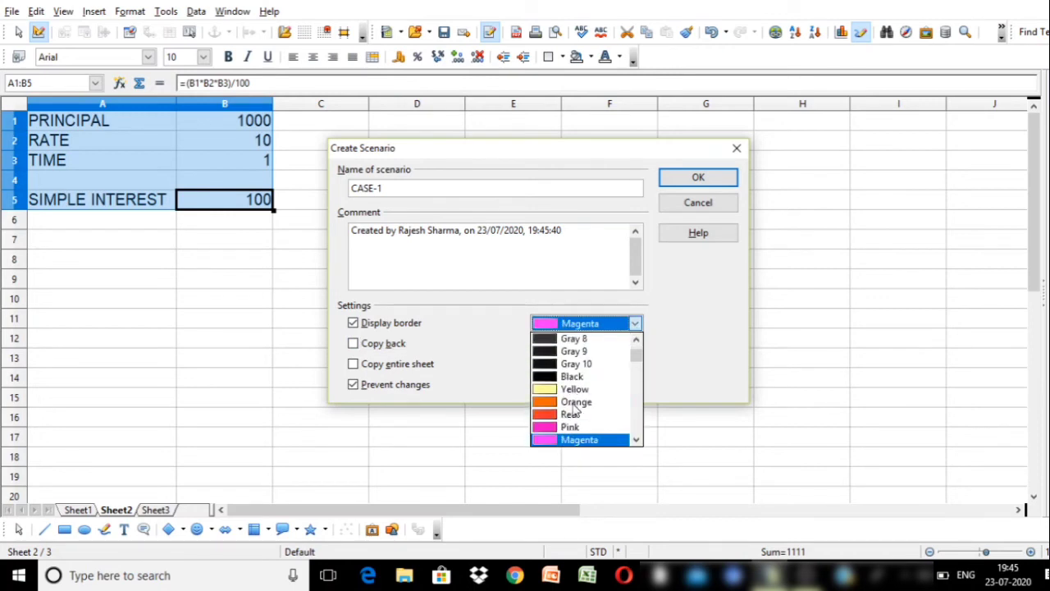
key(Up)
key(Up)
key(Up)
key(Down)
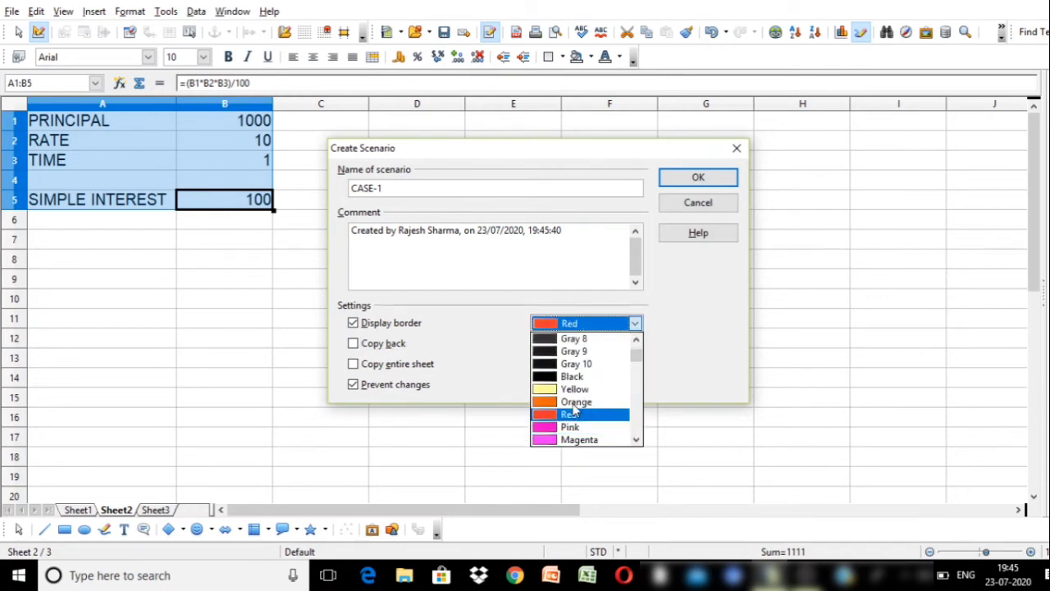
click(555, 419)
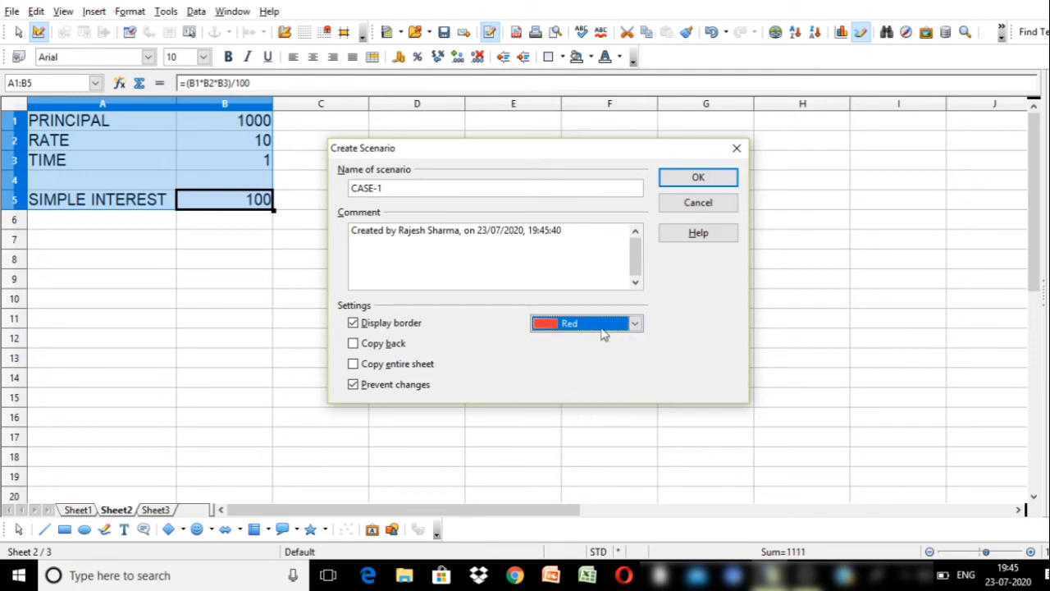
click(700, 183)
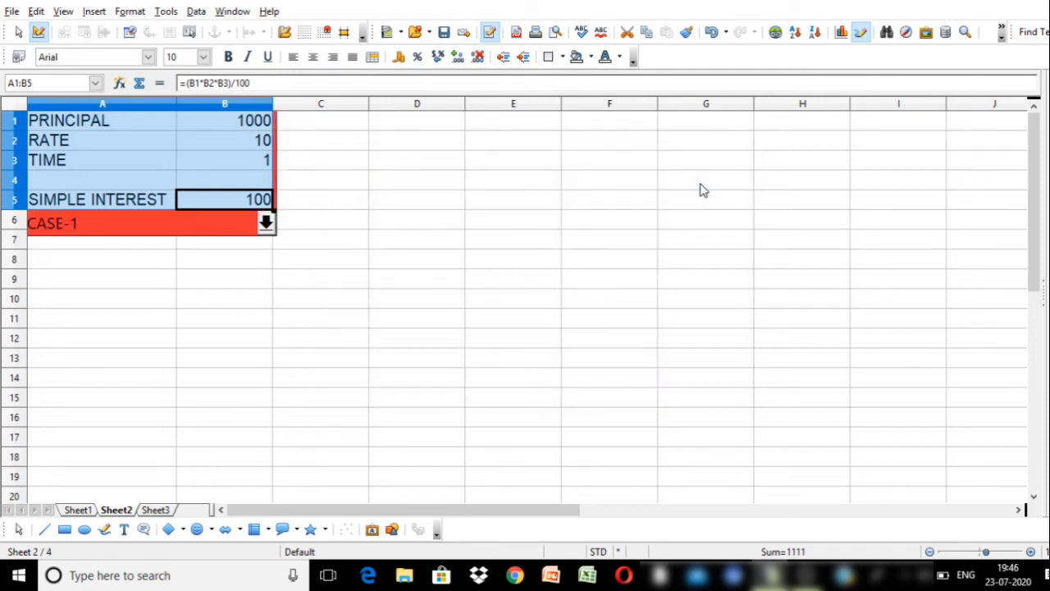
click(410, 397)
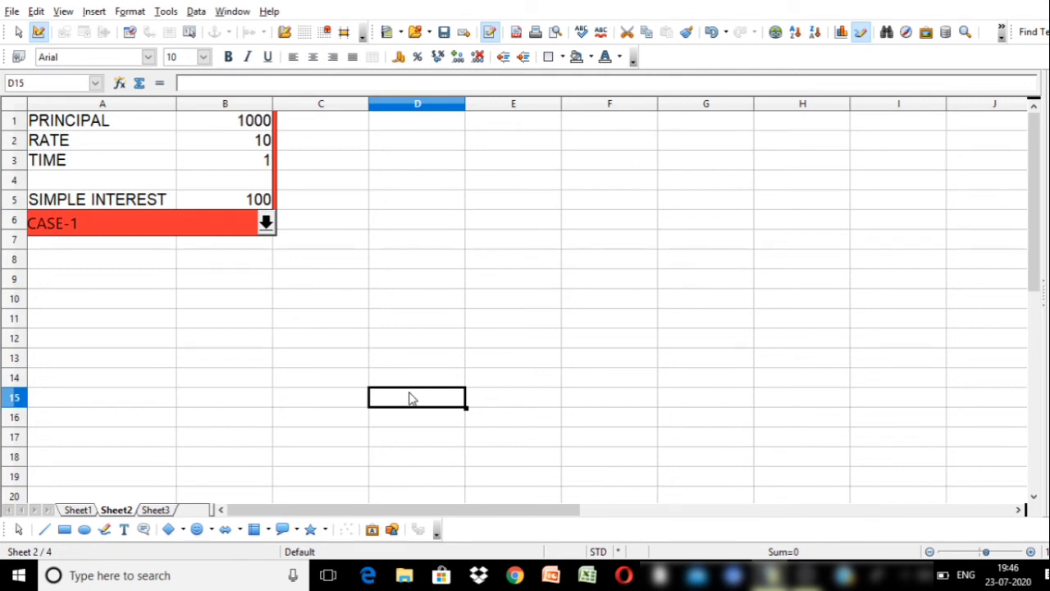
Step: Change the principal in B1 to 3000 and the time in B3 to 2
click(229, 124)
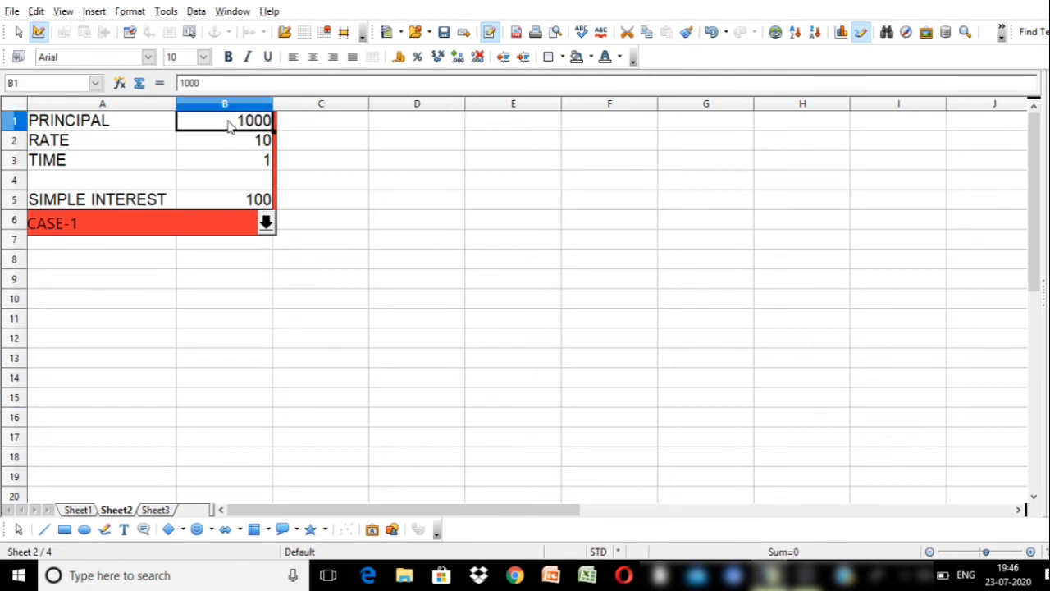
text(3000)
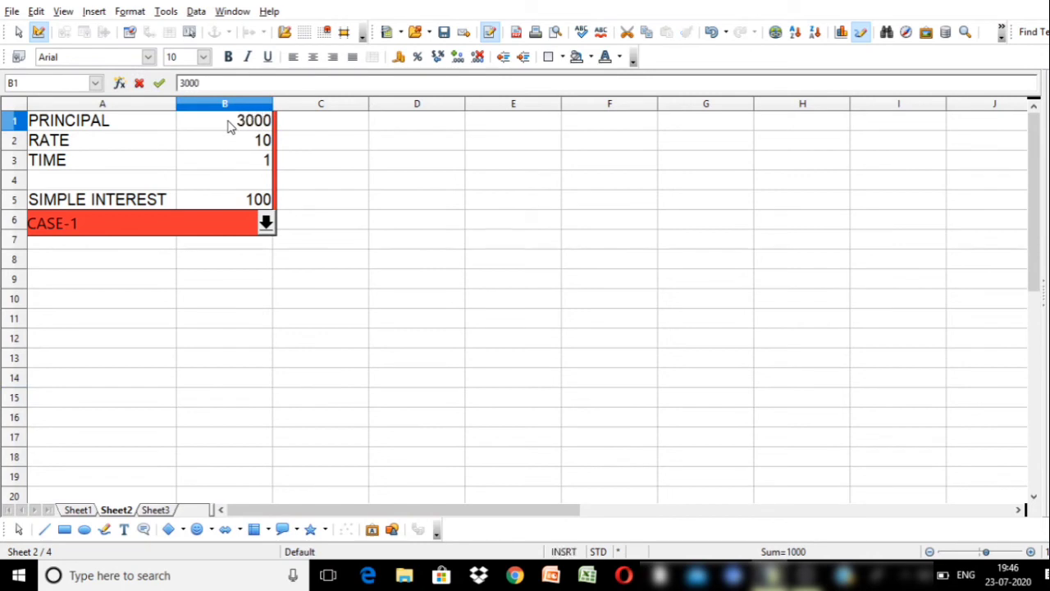
click(243, 162)
text(2)
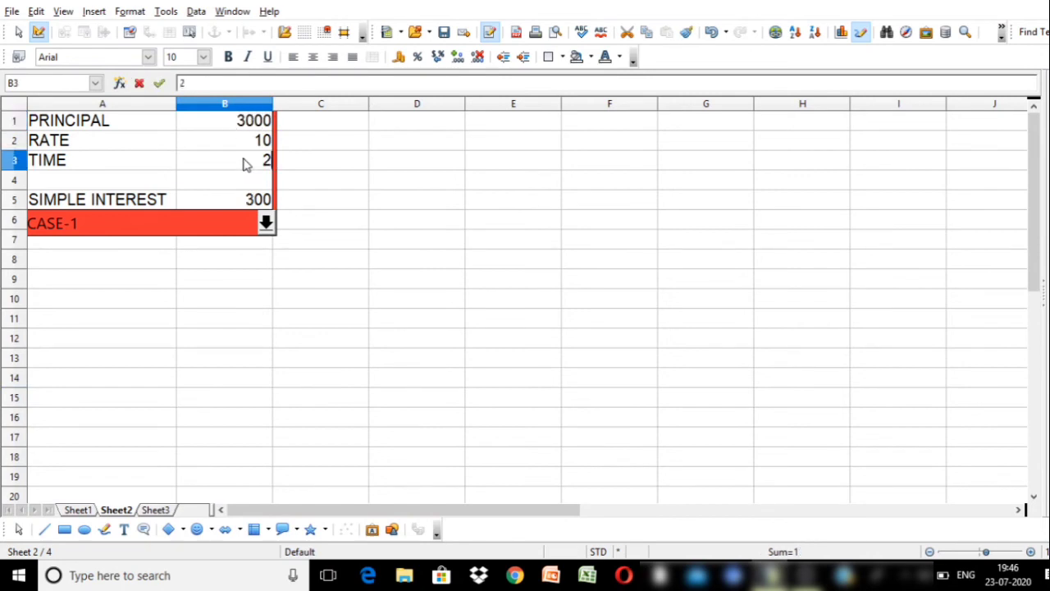
key(Tab)
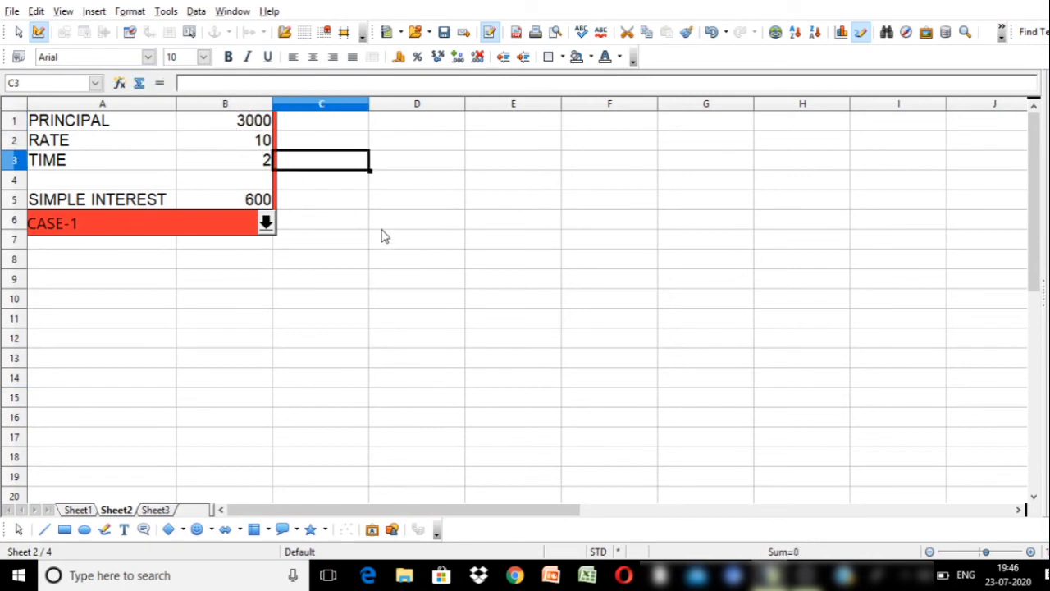
click(382, 229)
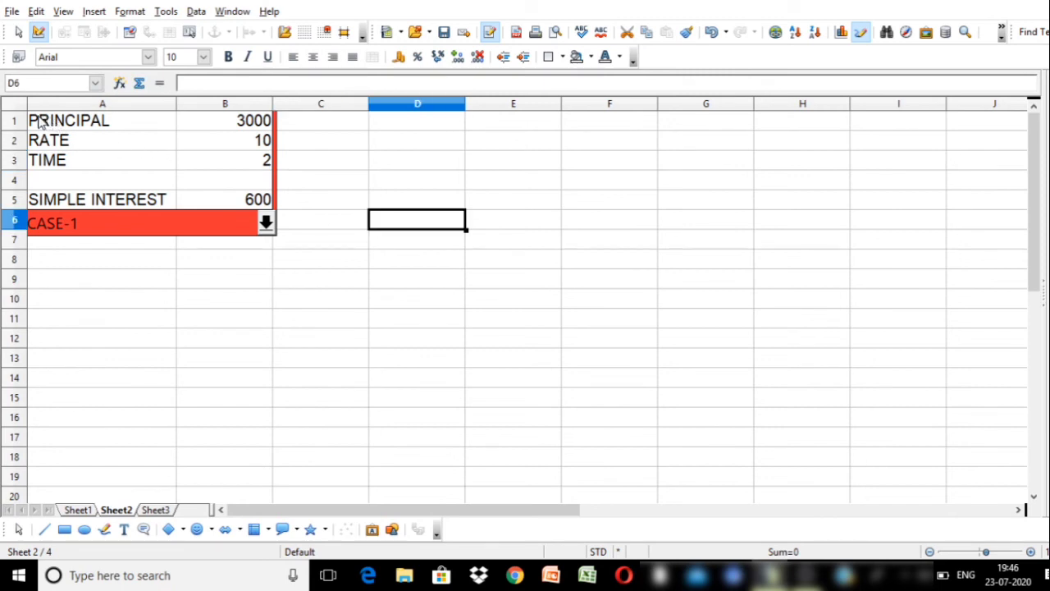
Step: Start a second scenario for the range A1:B5 and name it CASE-2
drag(39, 122, 222, 200)
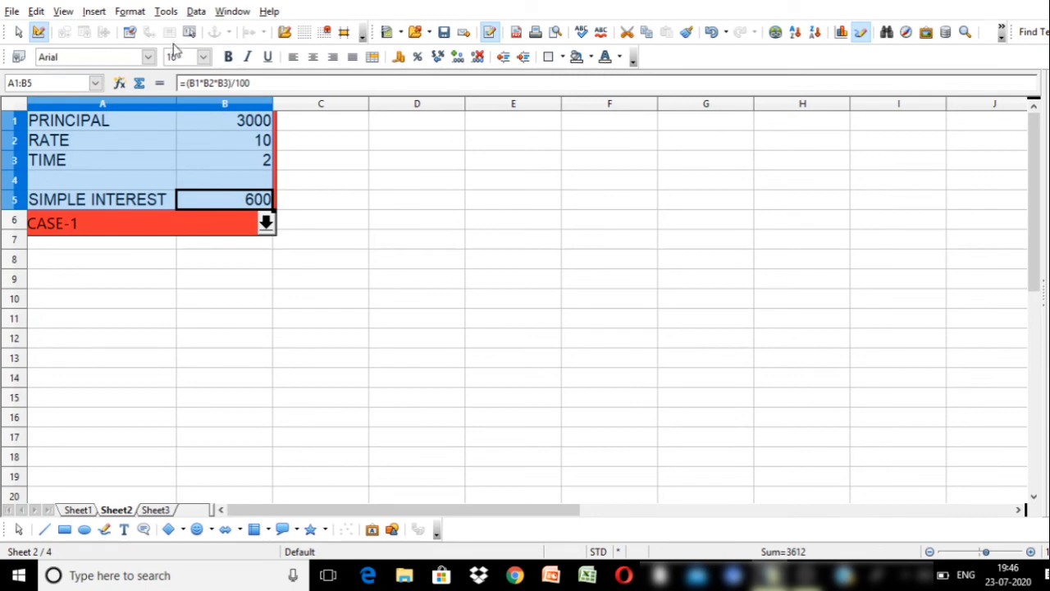
click(166, 11)
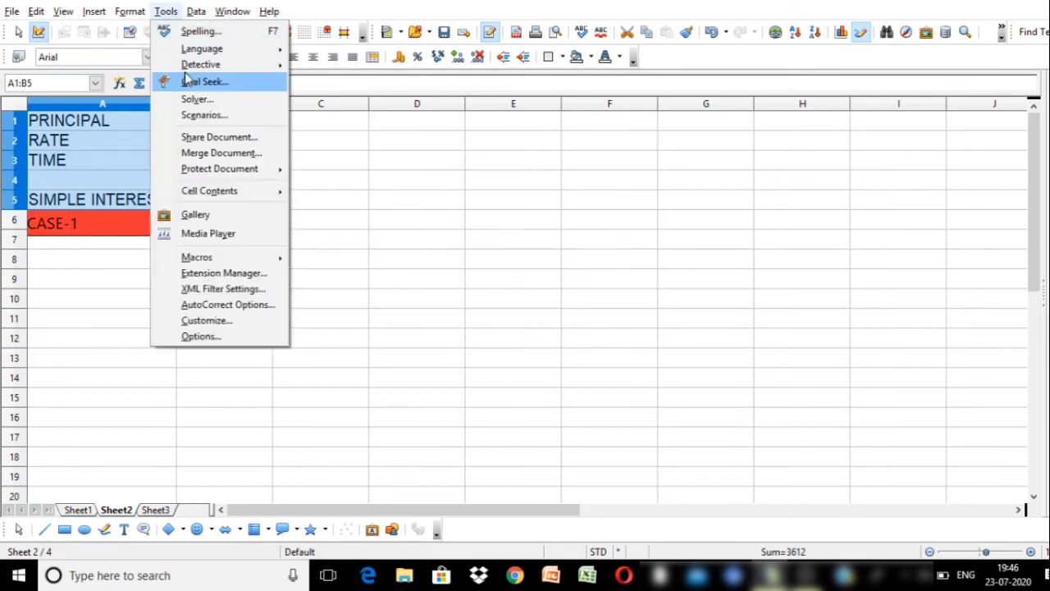
click(205, 115)
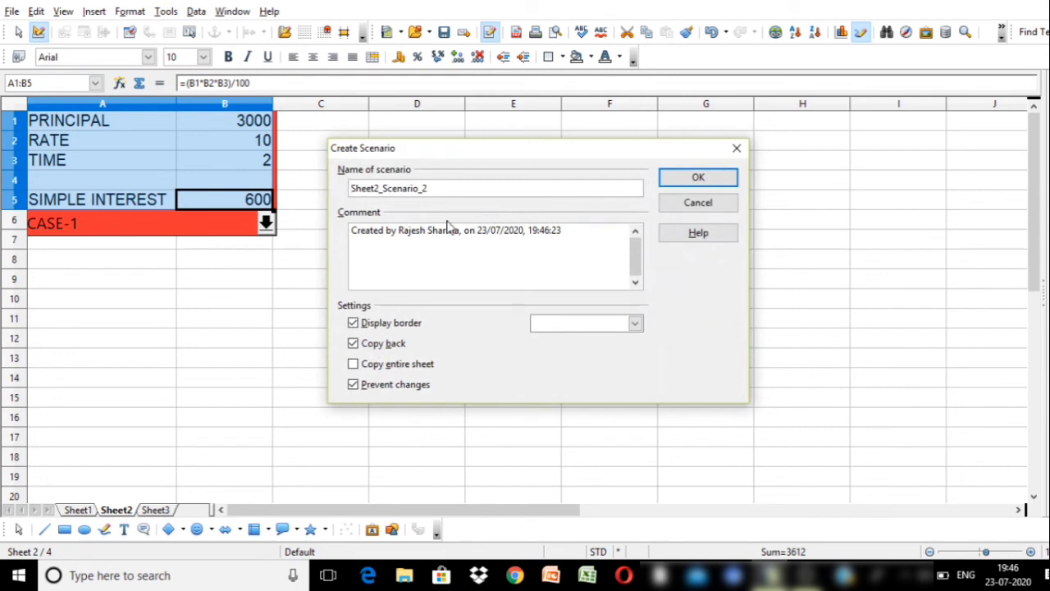
drag(428, 188, 348, 188)
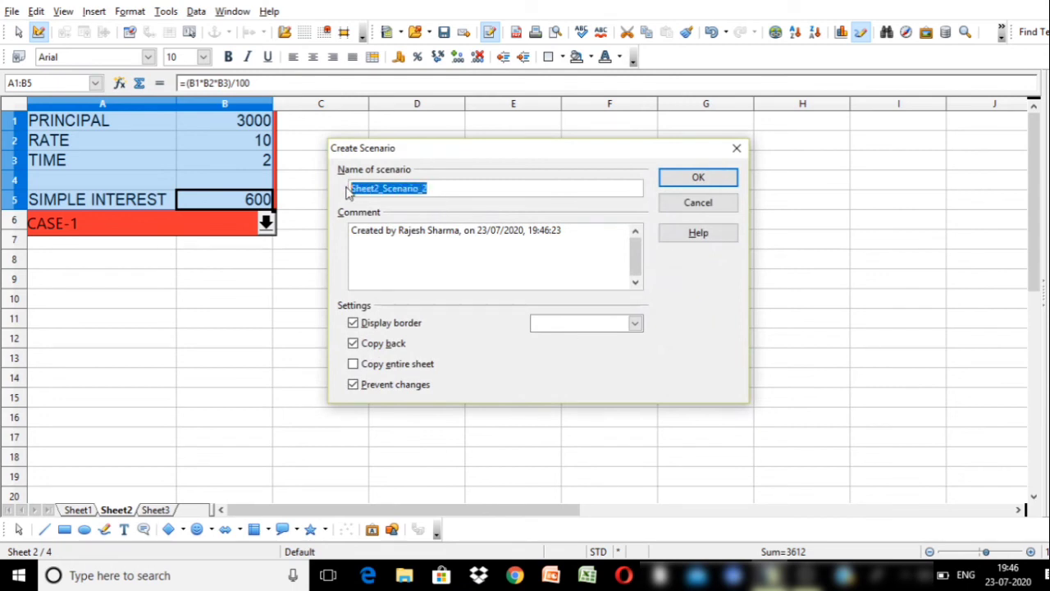
text(CASE-)
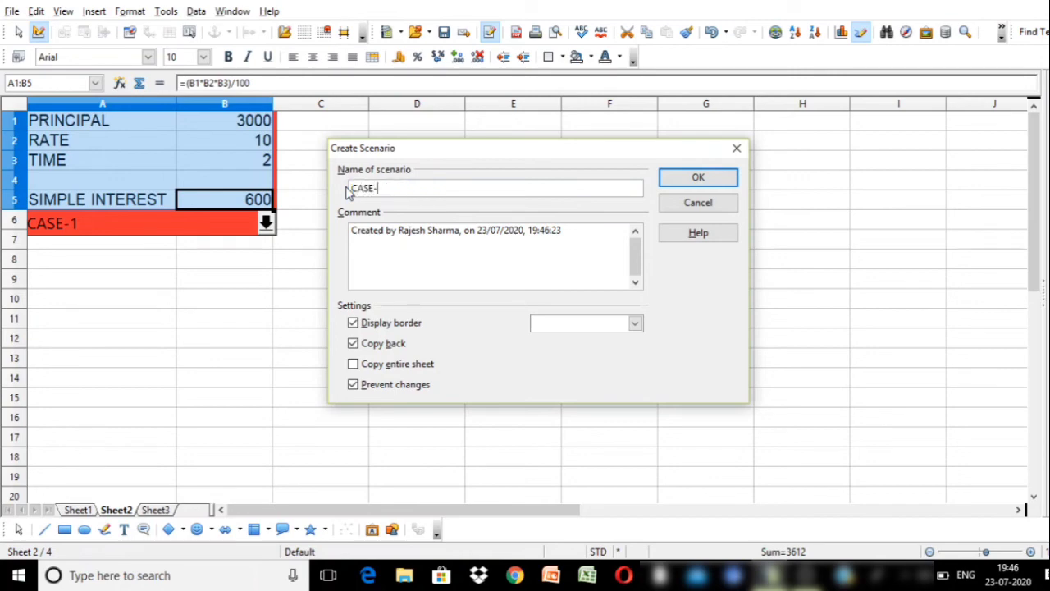
text(2)
Step: Turn off Copy back for CASE-2, set its border colour to Yellow green and create the scenario
click(354, 345)
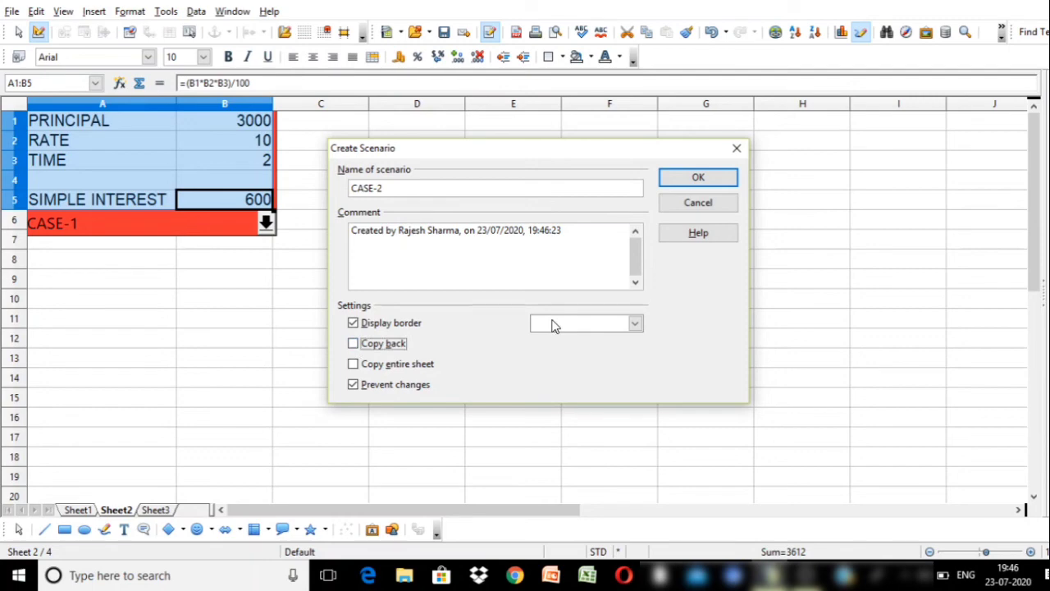
click(634, 323)
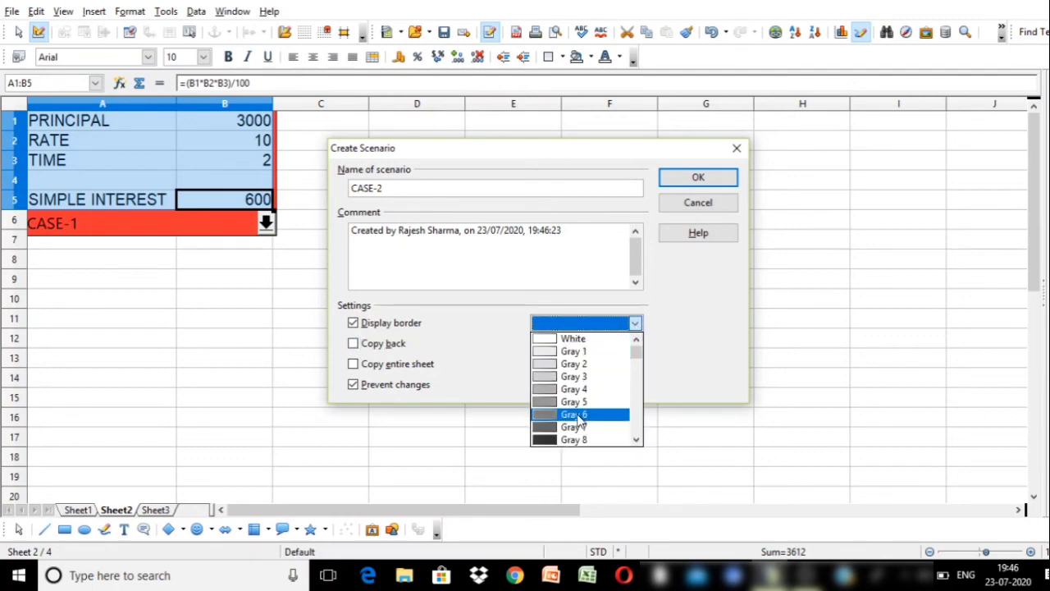
key(Down)
key(Down)
key(Down)
key(Down)
key(Down)
key(Down)
key(Down)
key(Down)
key(Down)
key(Down)
key(Down)
key(Down)
key(Down)
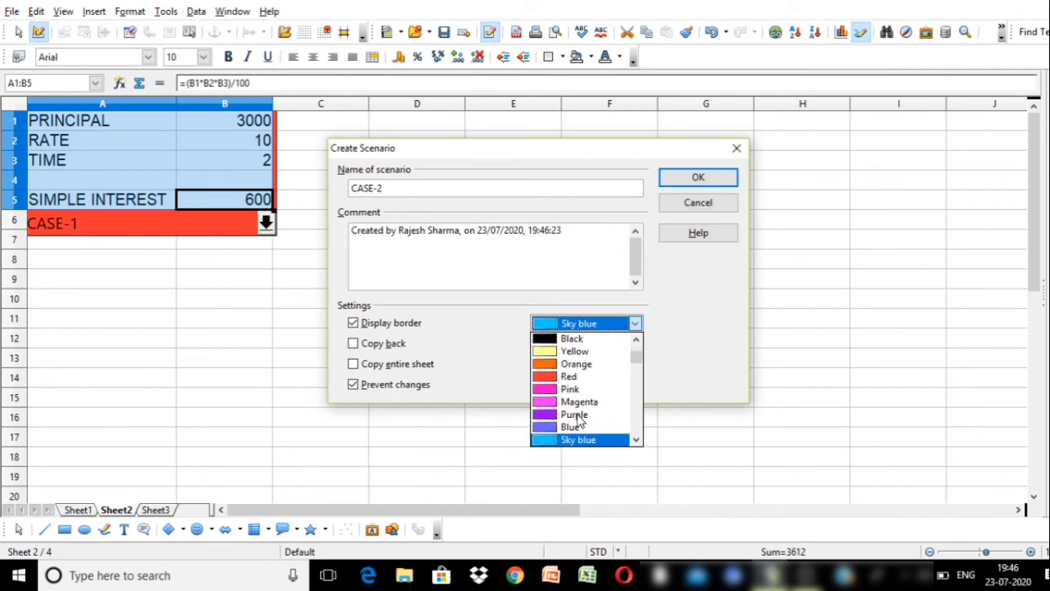
key(Down)
key(Down)
key(Down)
key(Down)
key(Down)
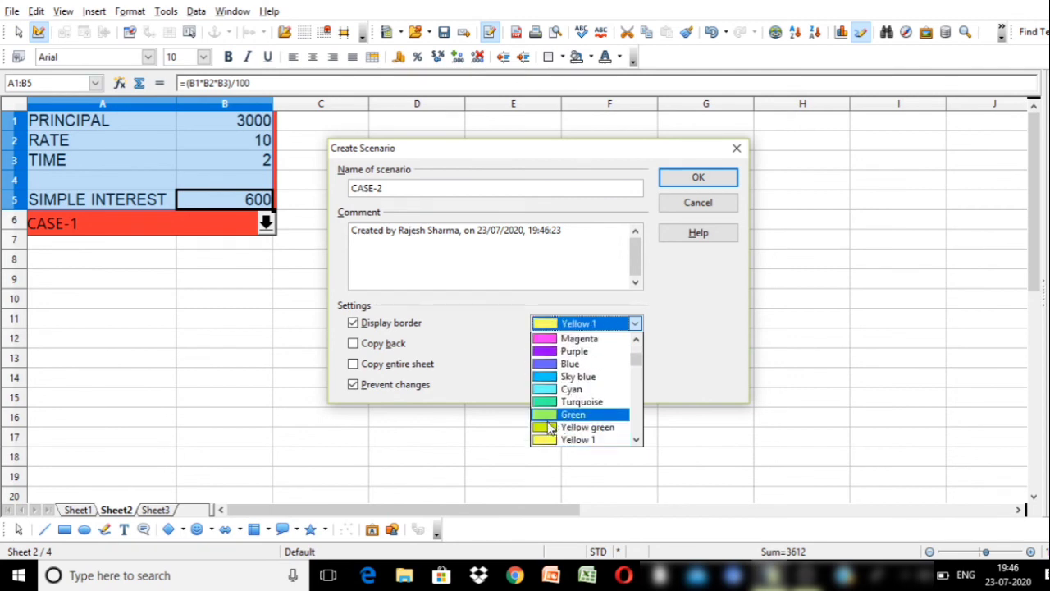
click(546, 426)
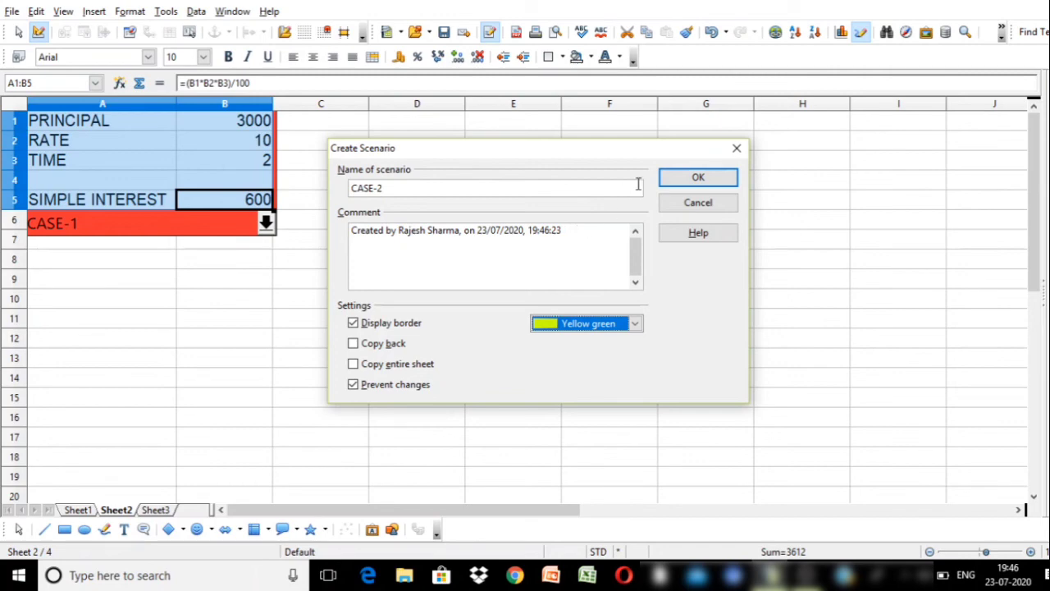
click(682, 180)
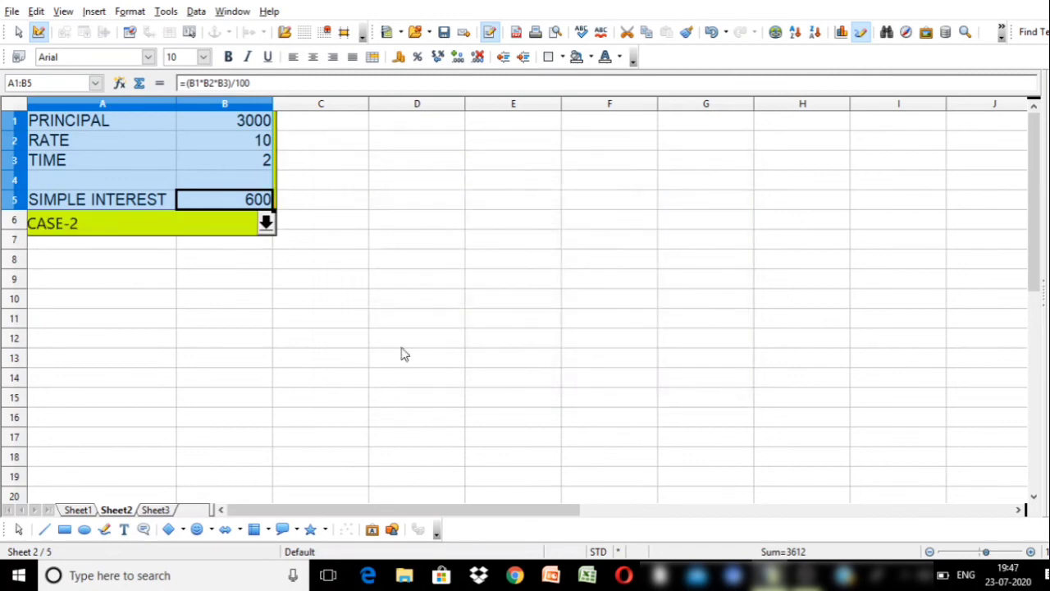
Step: Change the principal in B1 to 4500 and the rate in B2 to 9.5
click(348, 397)
click(220, 123)
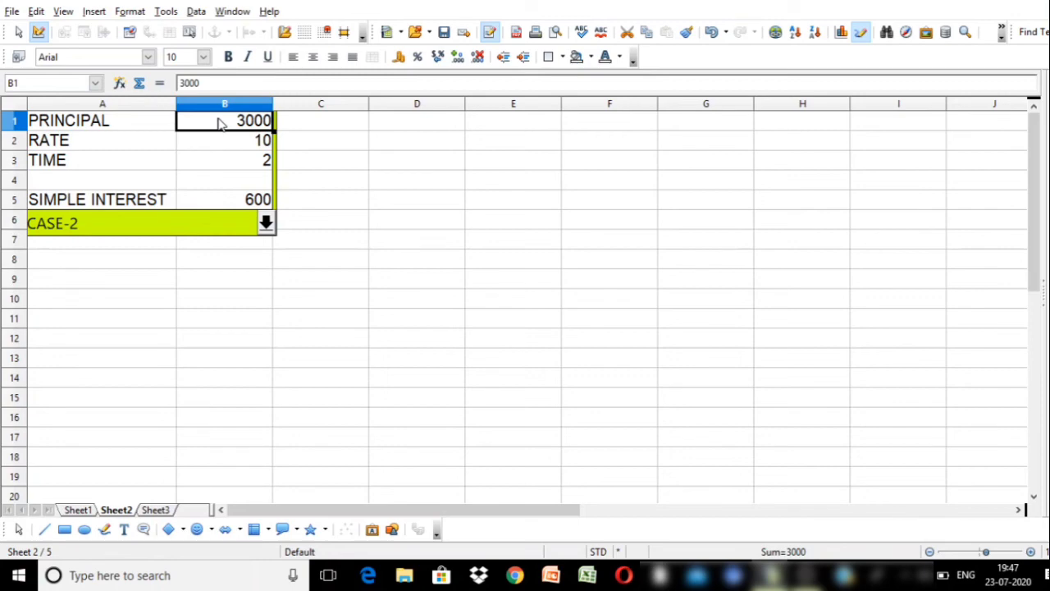
text(4500)
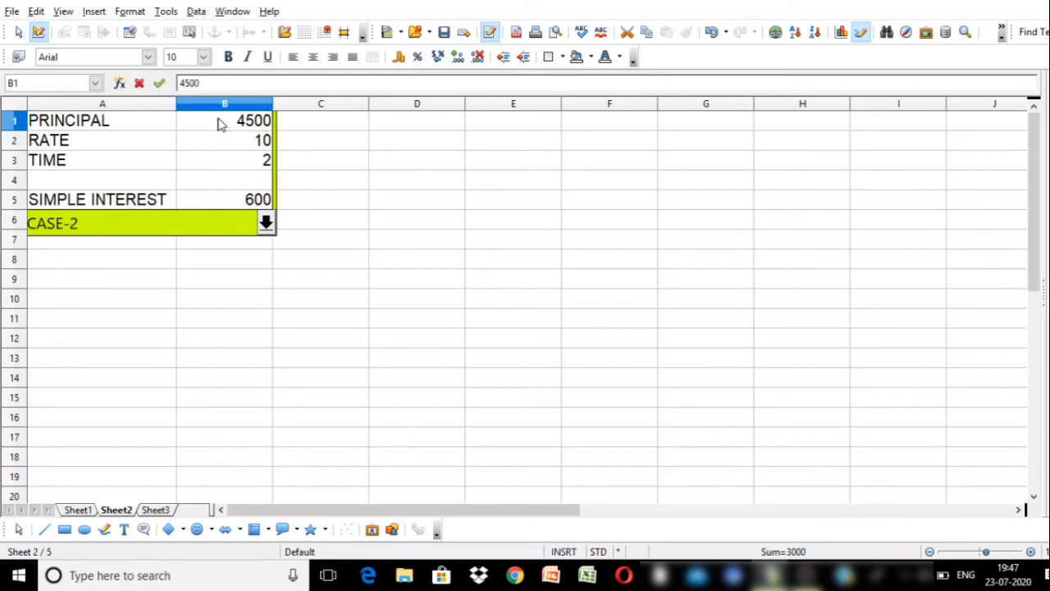
key(Return)
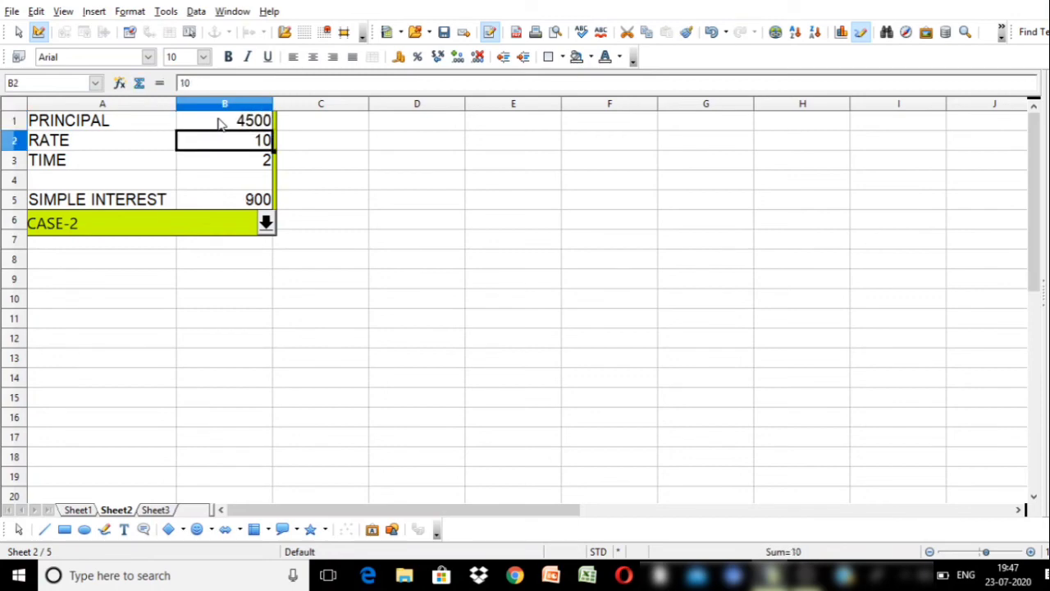
text(9.5)
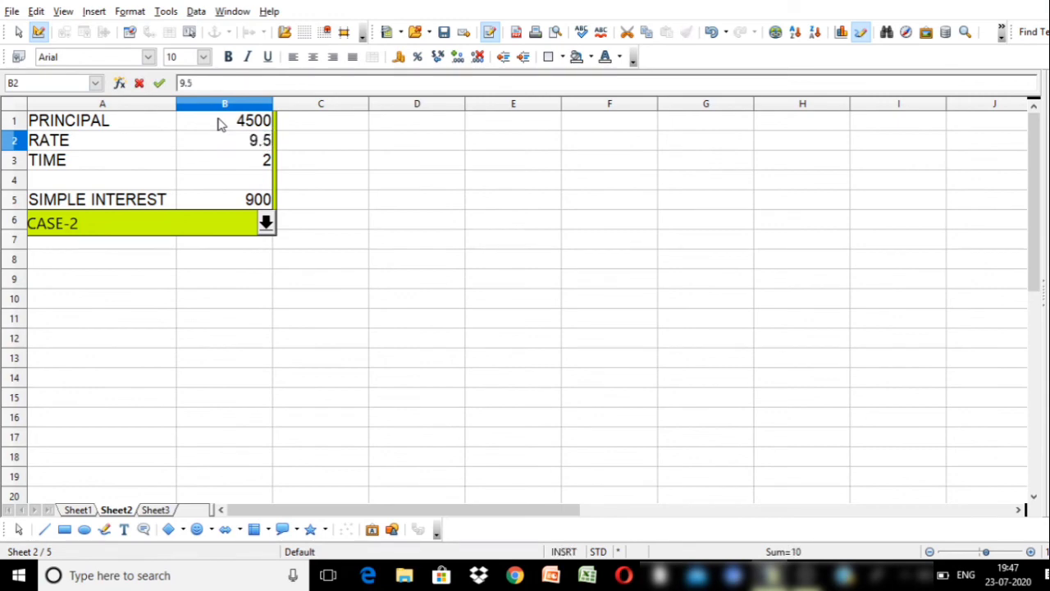
key(Tab)
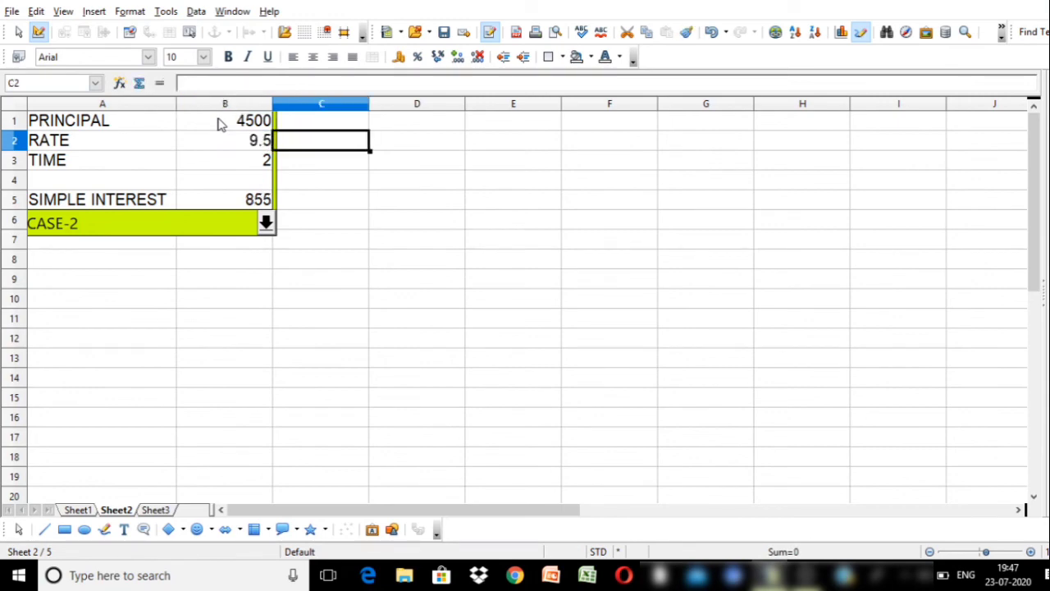
click(439, 223)
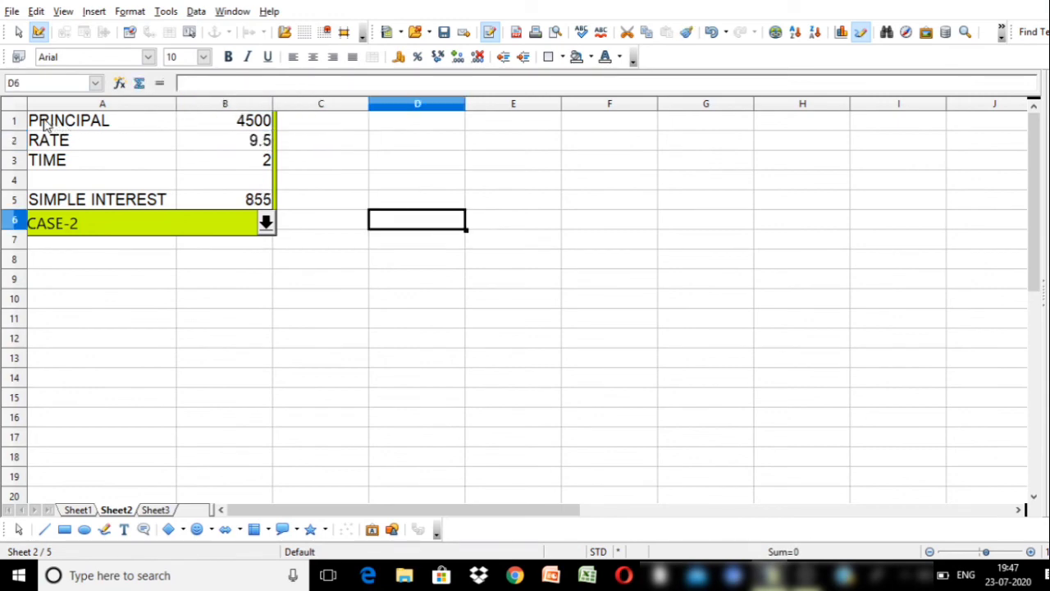
Step: Start a third scenario for the range A1:B5 and name it CASE-3
drag(38, 121, 227, 204)
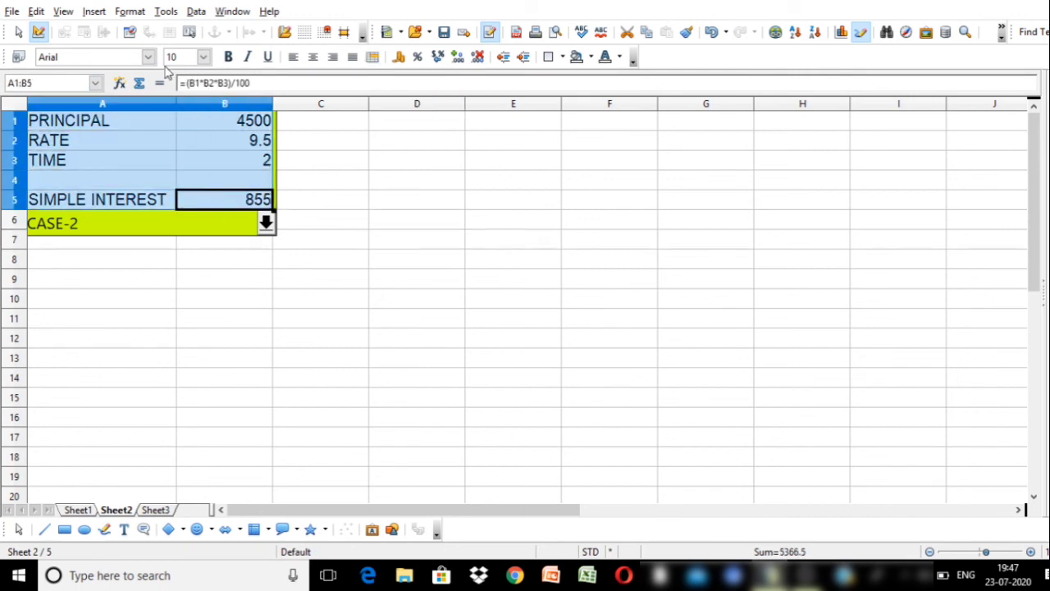
click(166, 12)
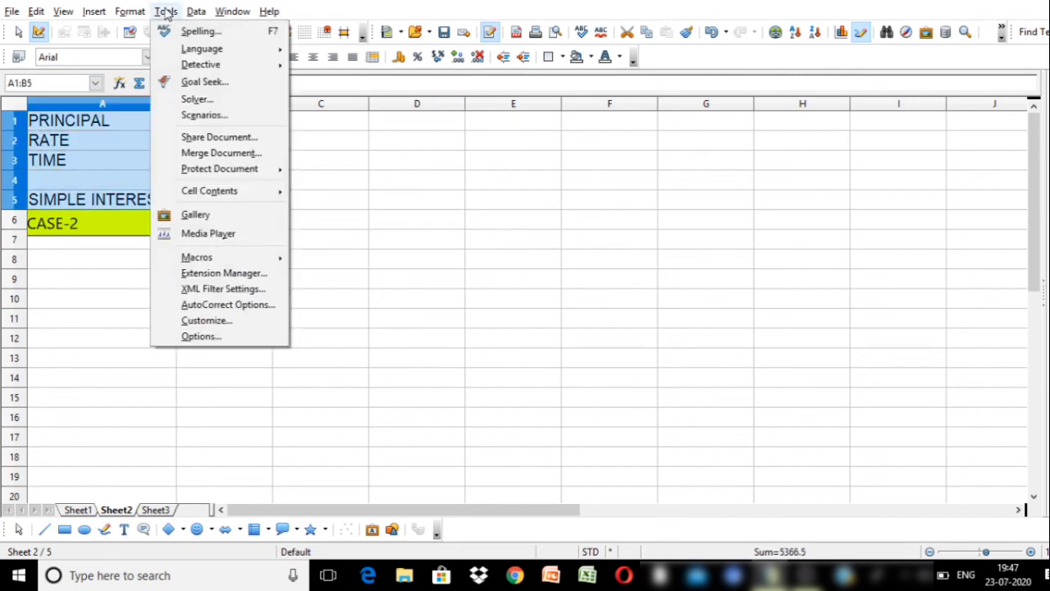
click(201, 115)
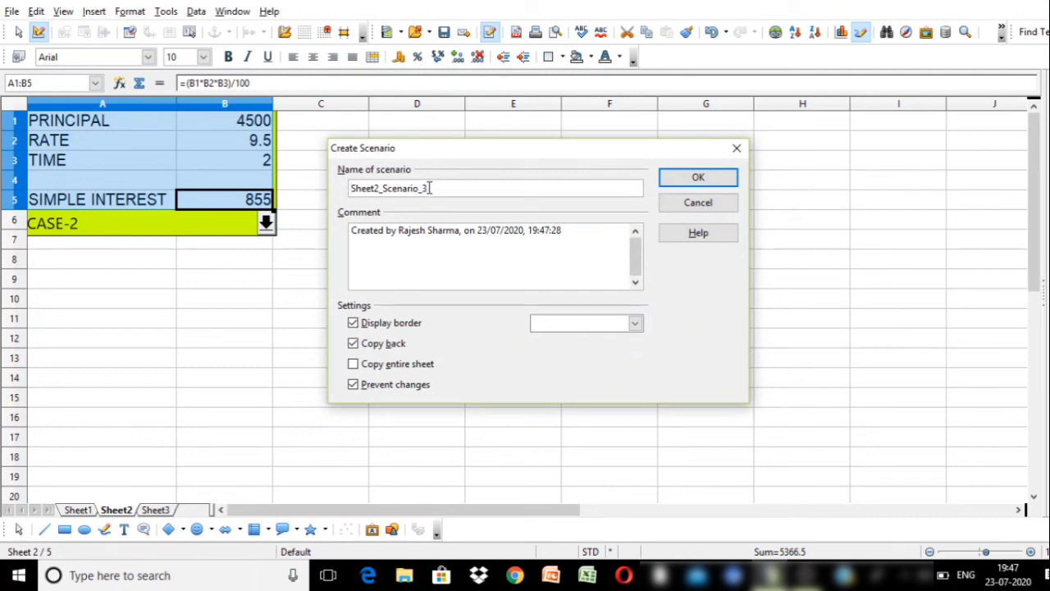
drag(428, 188, 351, 187)
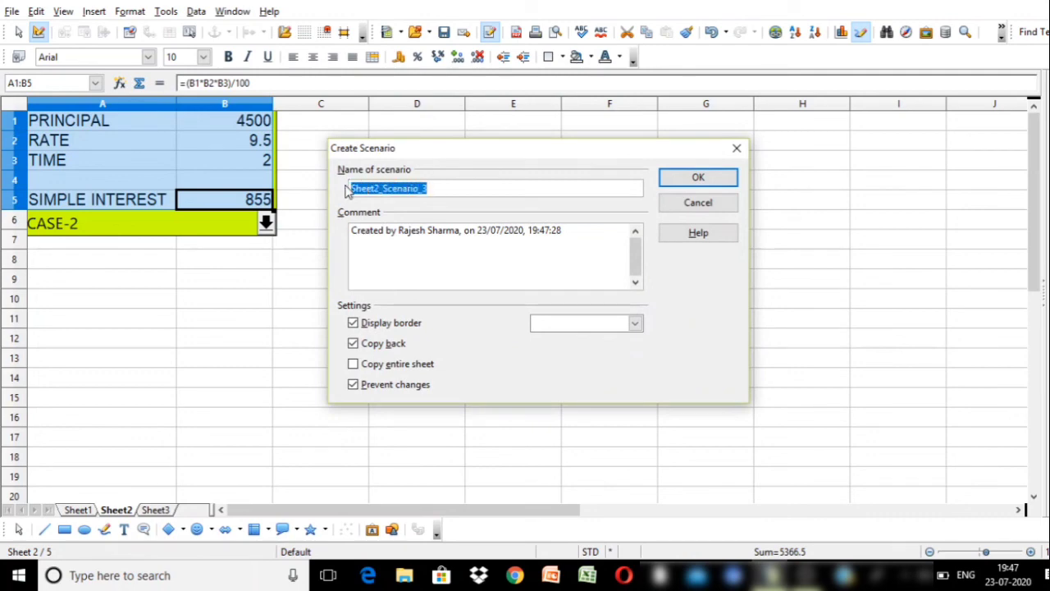
text(CASE)
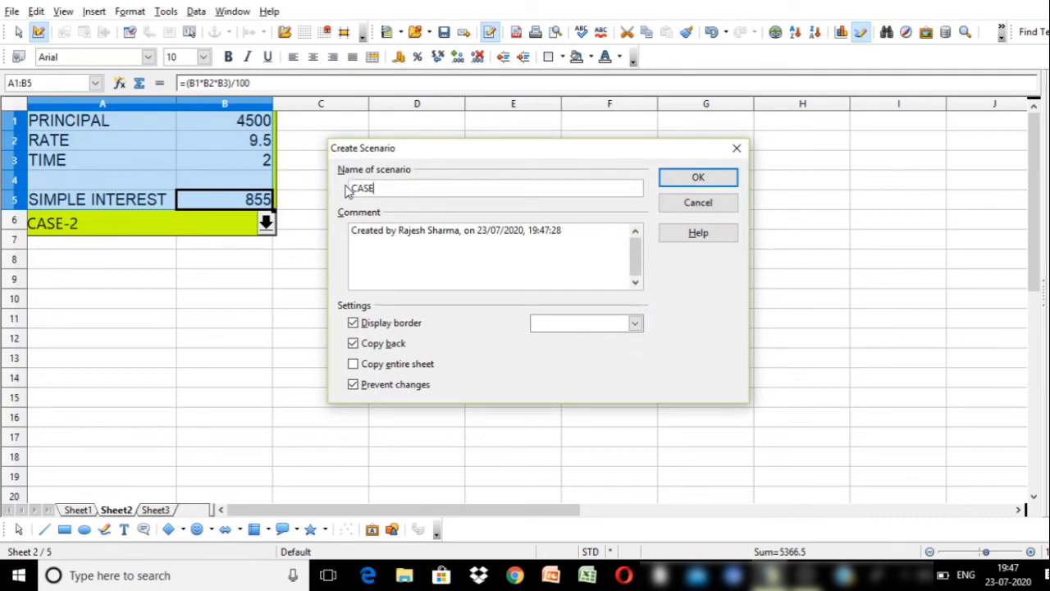
text(-3)
Step: Turn off Copy back for CASE-3, set its border colour to Purple 1 and create the scenario
click(353, 345)
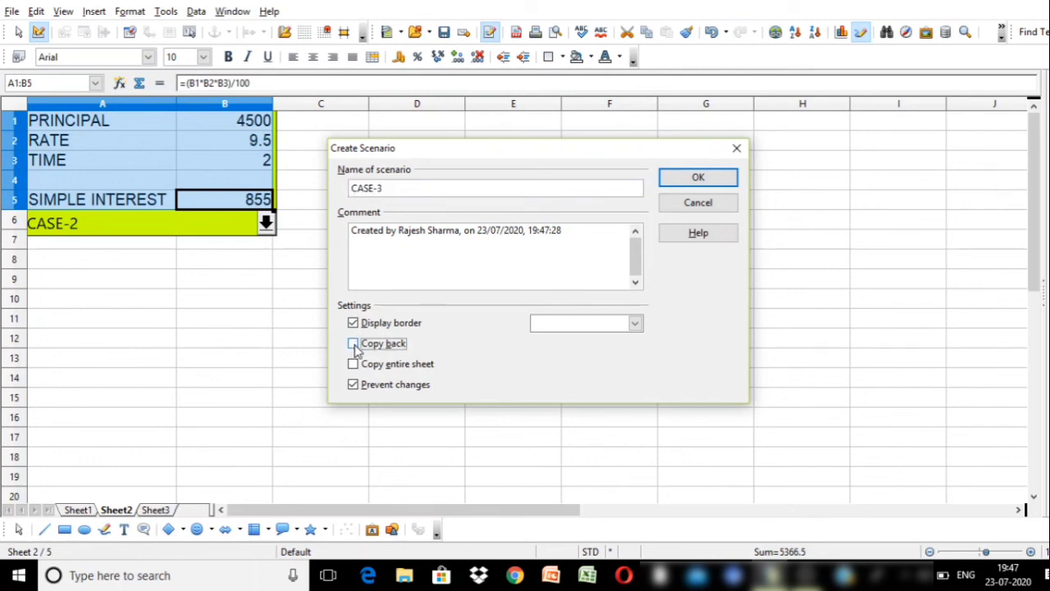
click(635, 324)
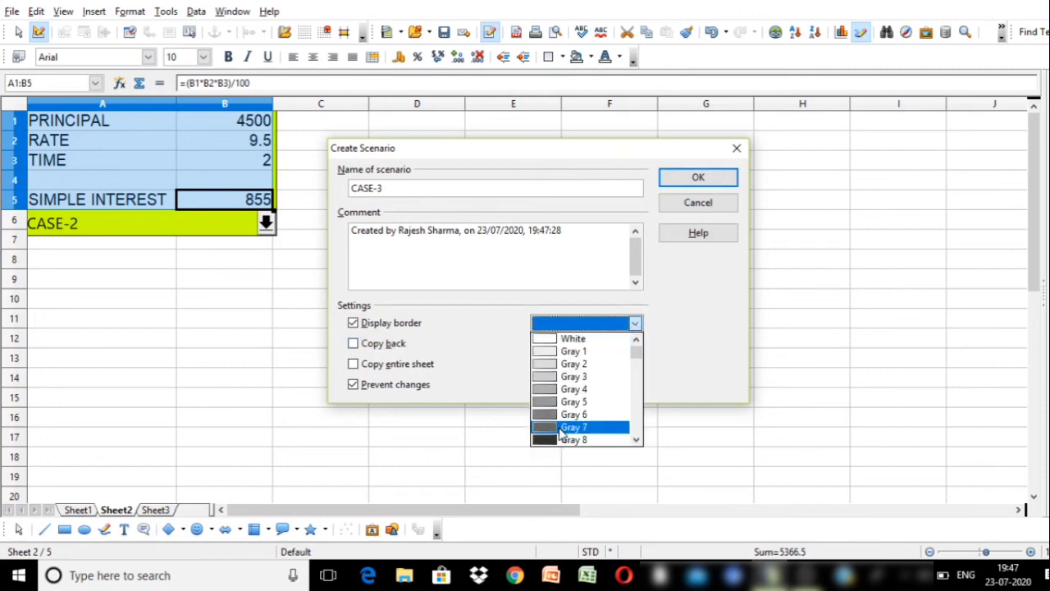
scroll(562, 435, down, 4)
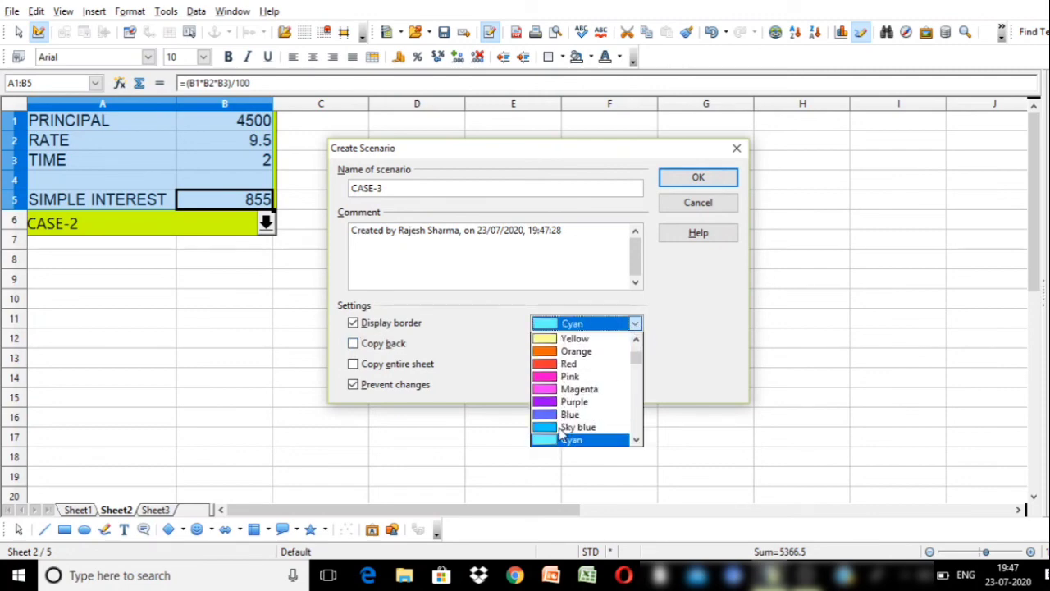
scroll(562, 435, down, 9)
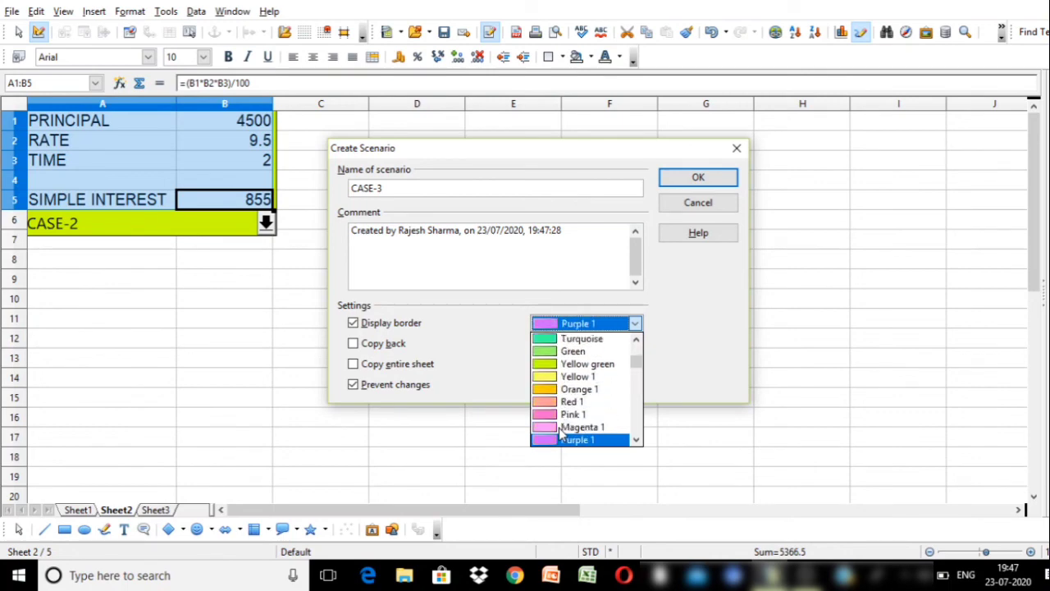
scroll(560, 433, down, 3)
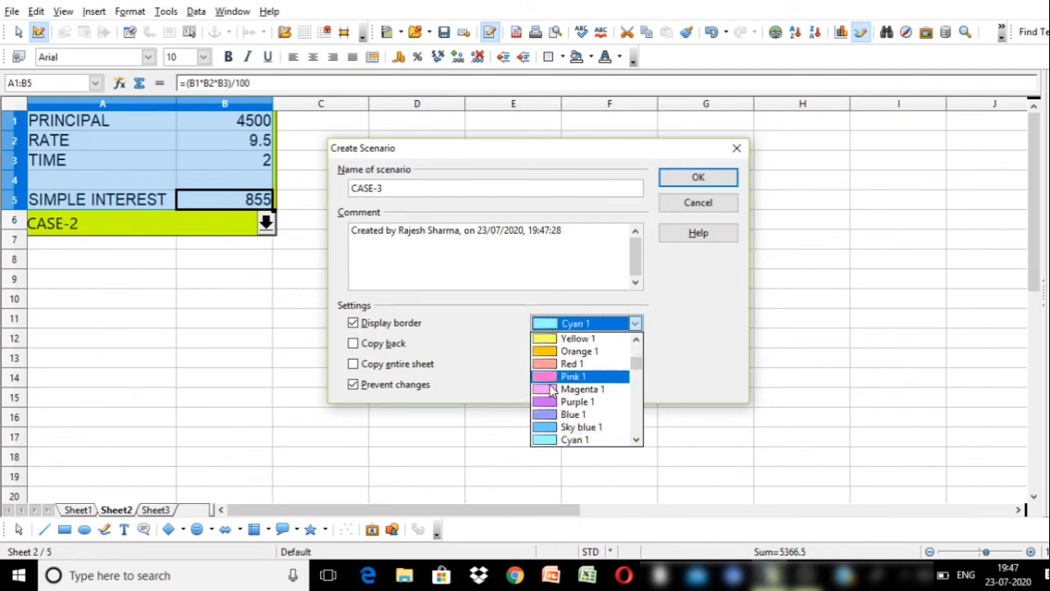
click(551, 402)
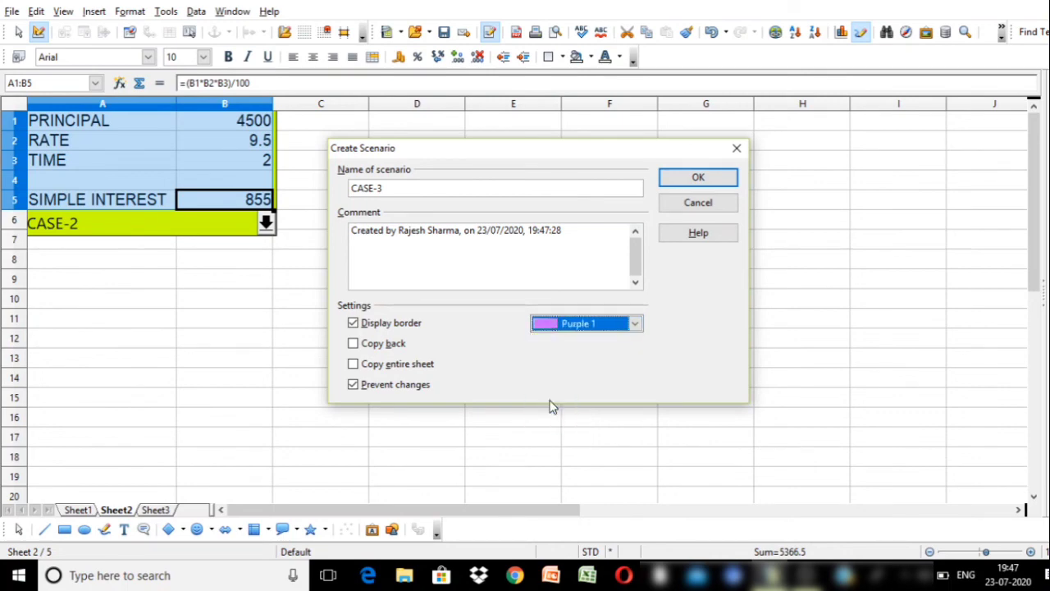
click(695, 177)
click(439, 364)
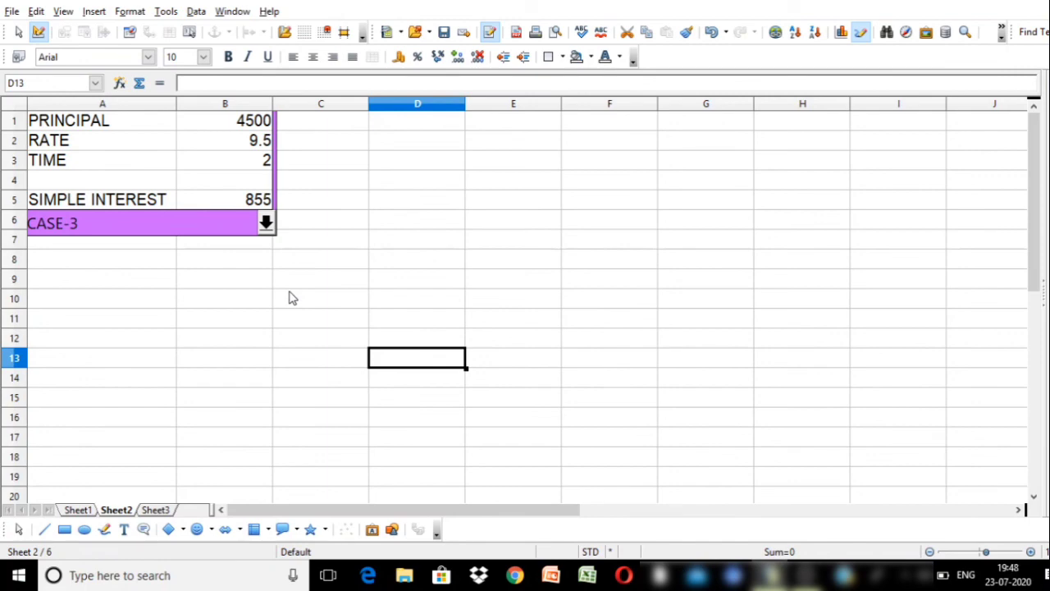
Step: Switch the simple interest range to scenario CASE-1, to CASE-2 and back to CASE-3 to compare their values
click(266, 223)
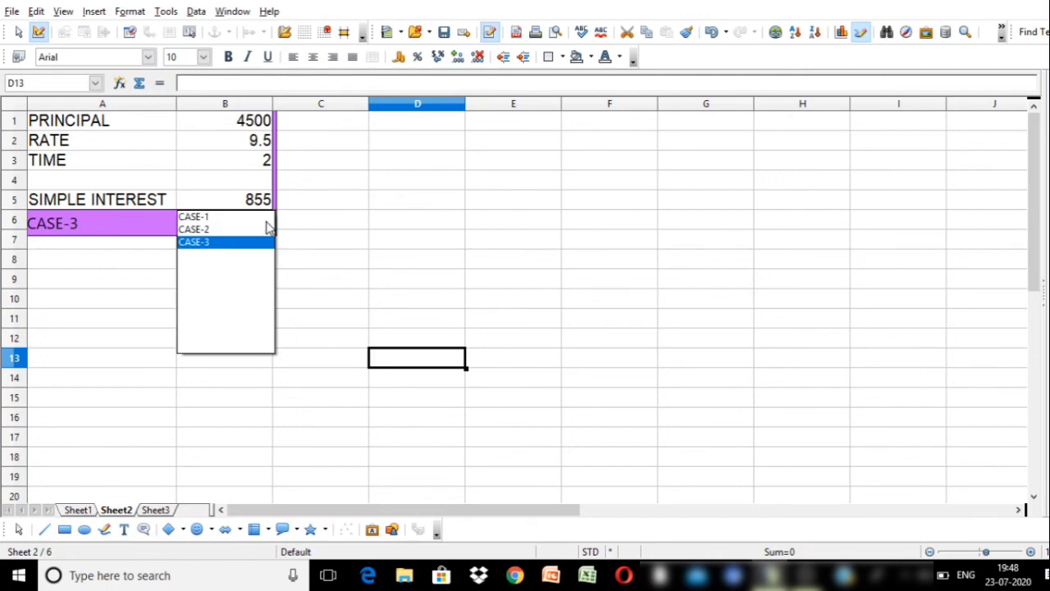
click(212, 216)
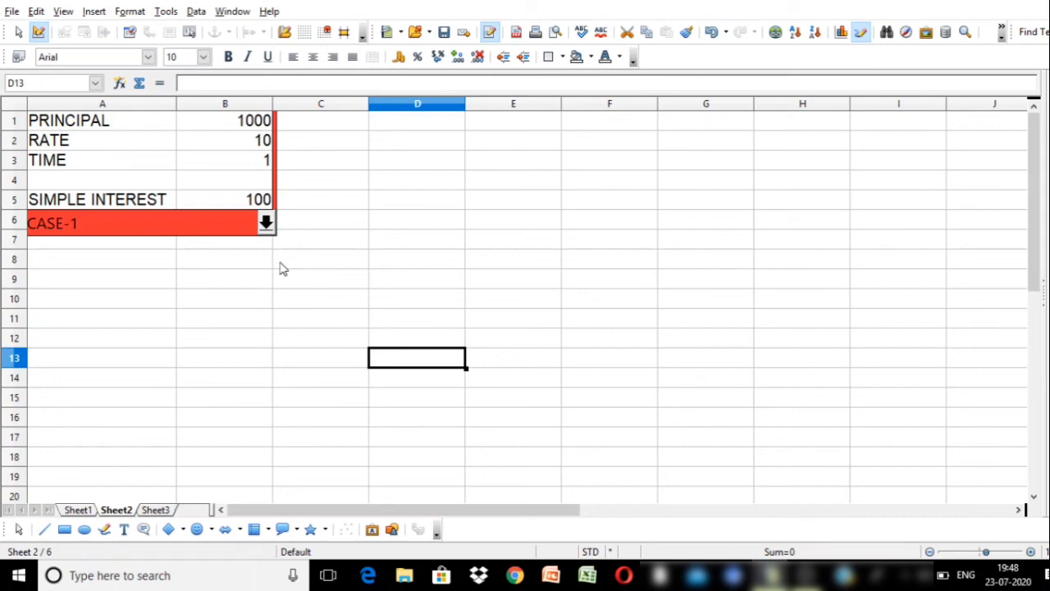
click(266, 224)
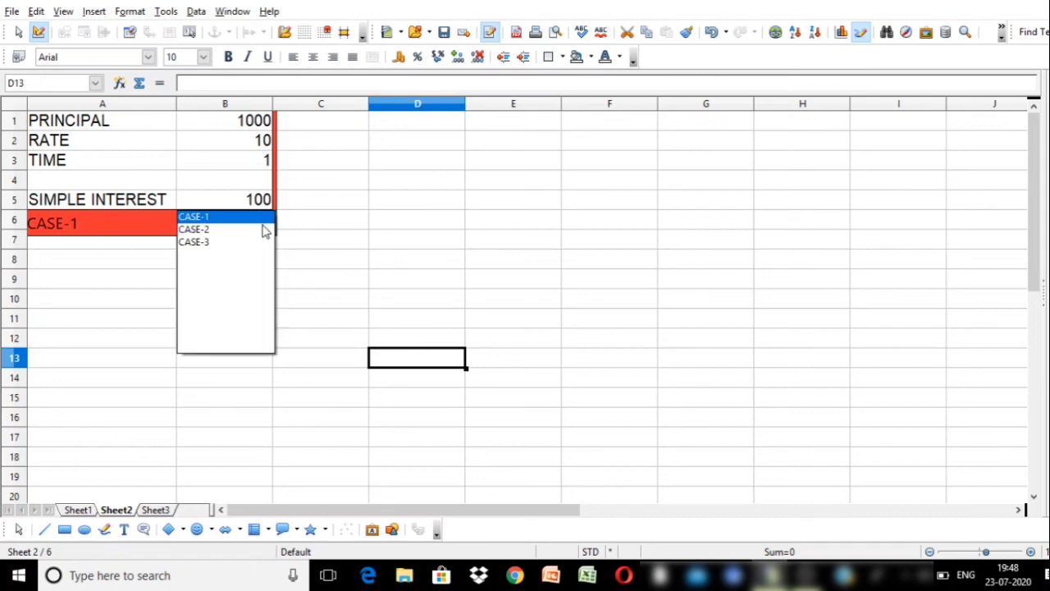
click(212, 233)
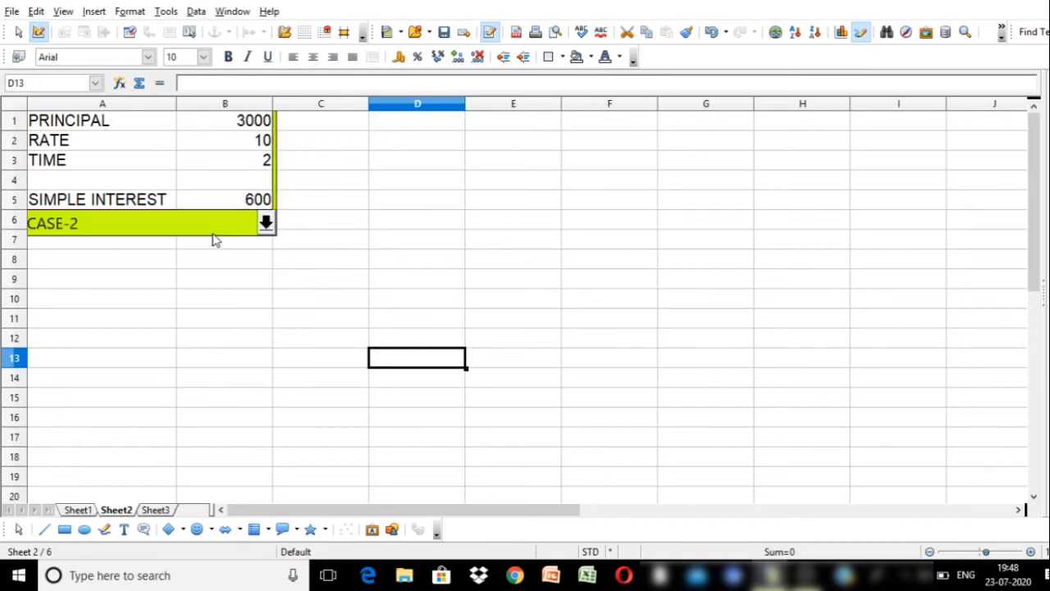
click(266, 223)
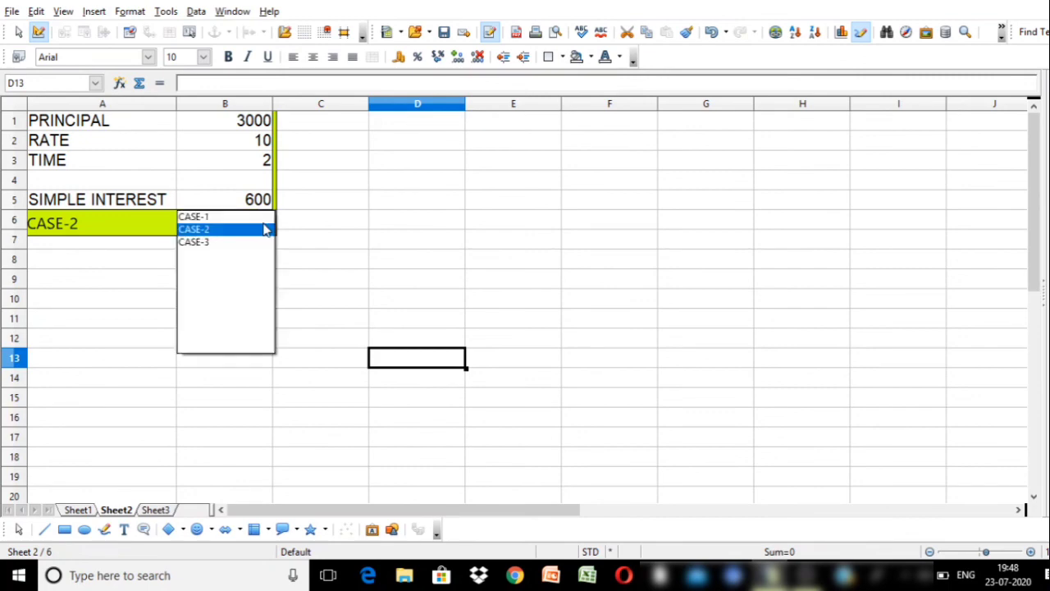
click(209, 244)
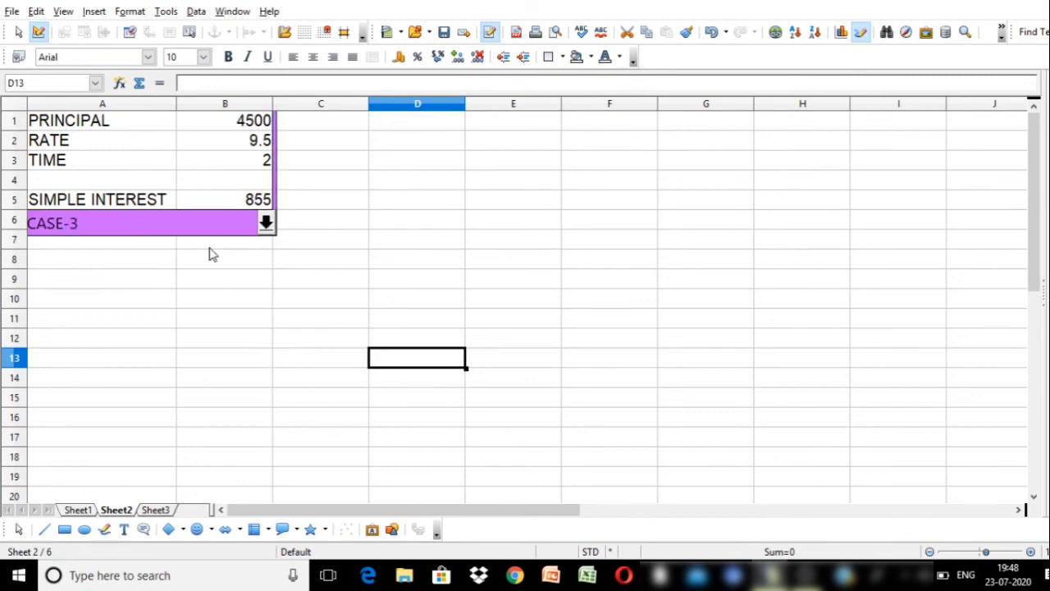
click(374, 327)
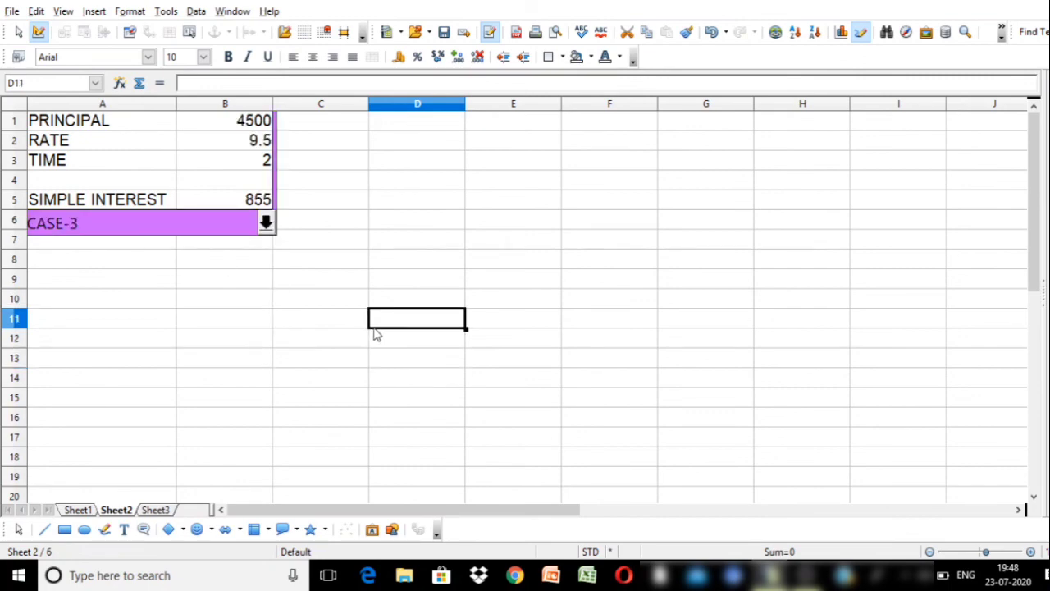